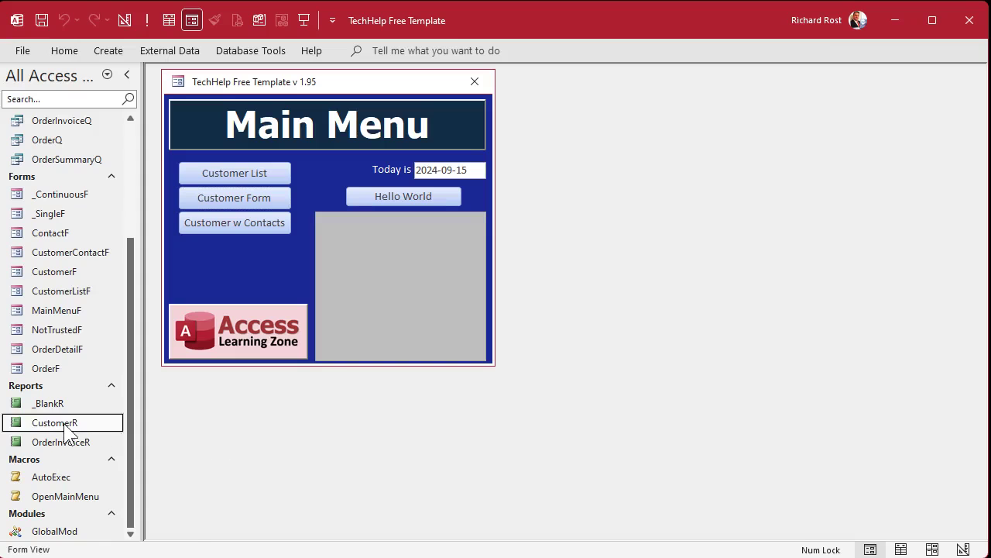
- Preview the CustomerR report to examine how customer names, companies and addresses are laid out, and close it
right_click(73, 426)
click(123, 556)
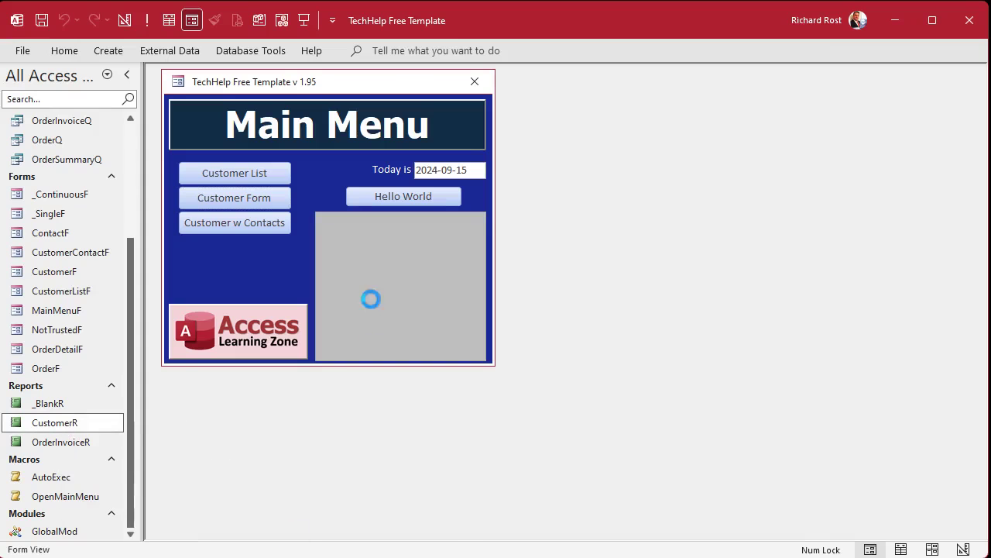
click(208, 310)
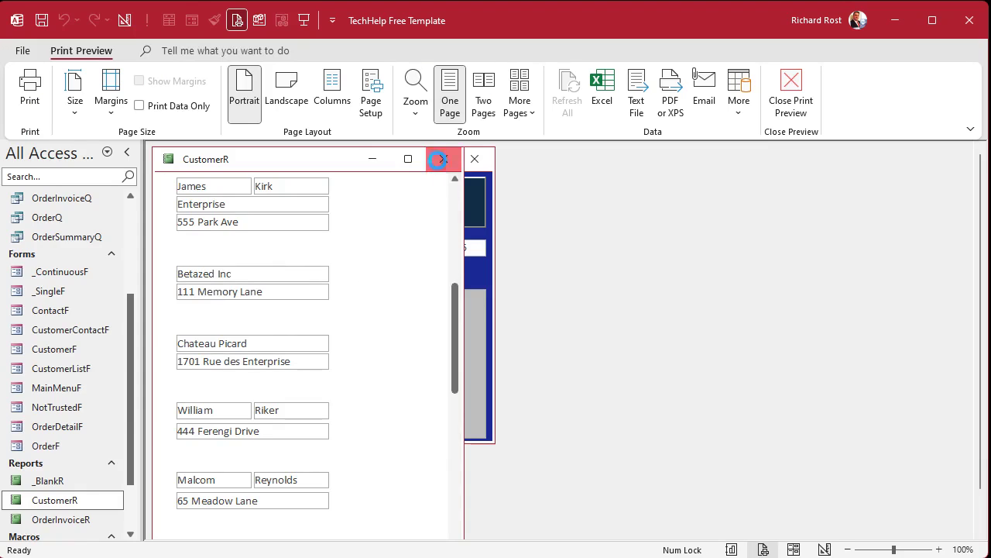
click(444, 159)
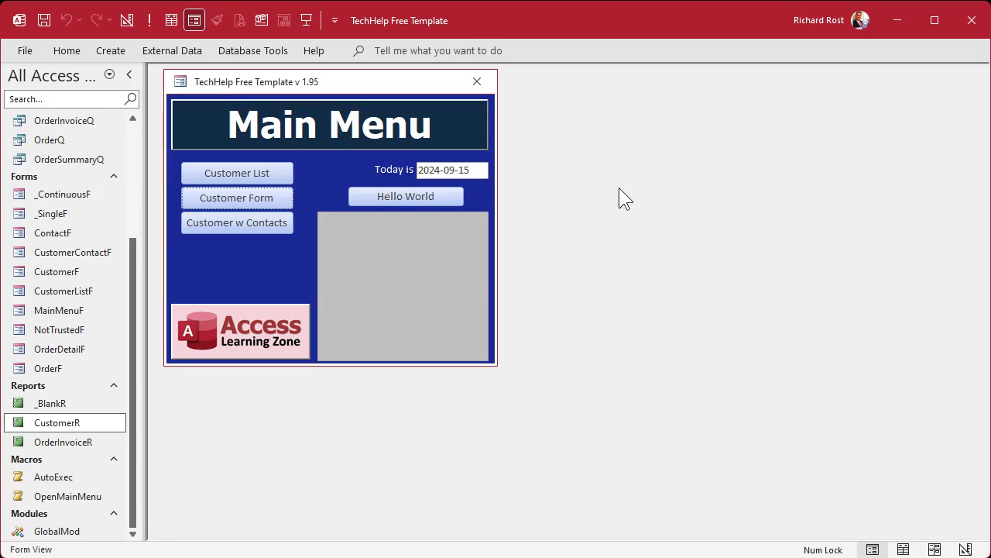
- Create a new query in design view based on the CustomerT table and enlarge its field list
click(124, 49)
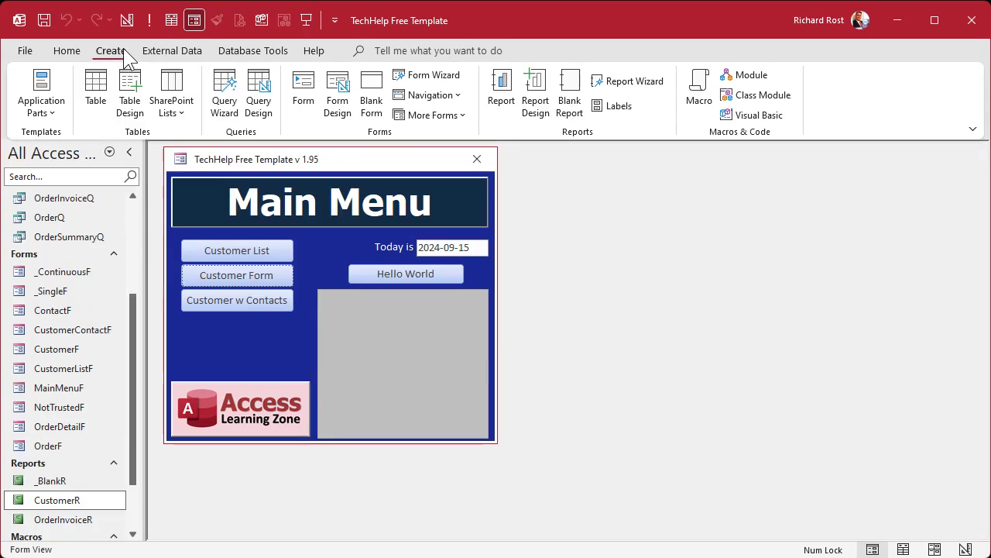
click(259, 101)
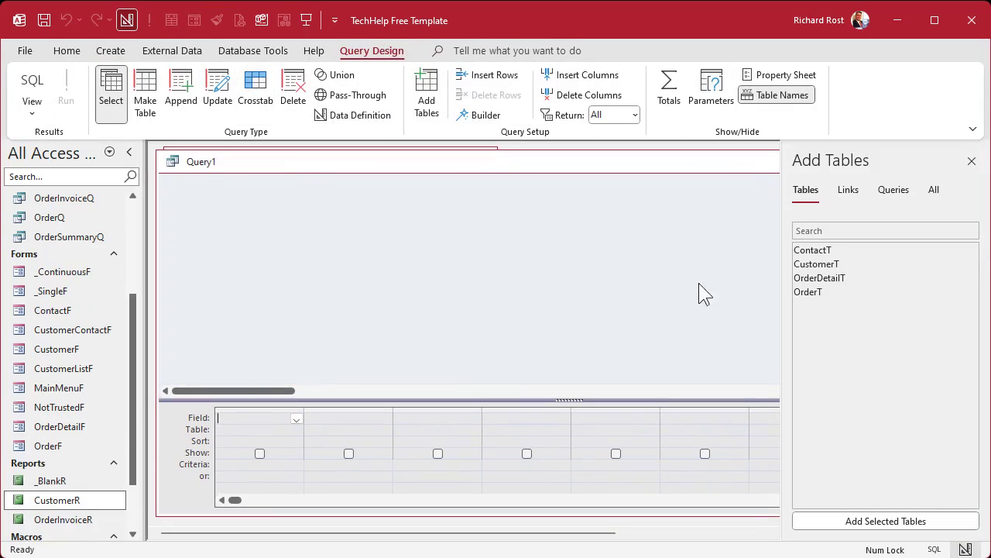
double_click(826, 264)
click(972, 162)
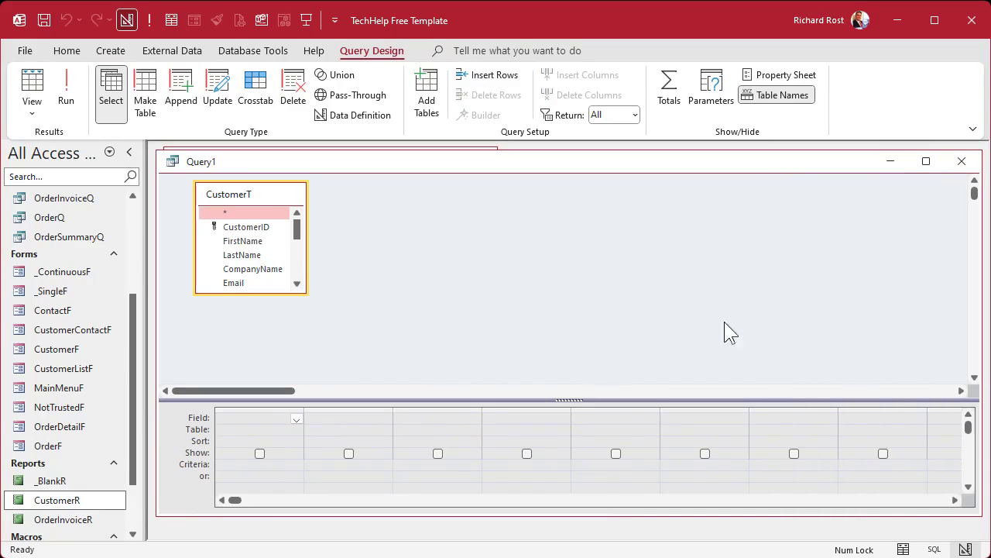
drag(307, 293, 409, 362)
- Add the FirstName, LastName, CompanyName and Address fields from CustomerT to the query
click(240, 228)
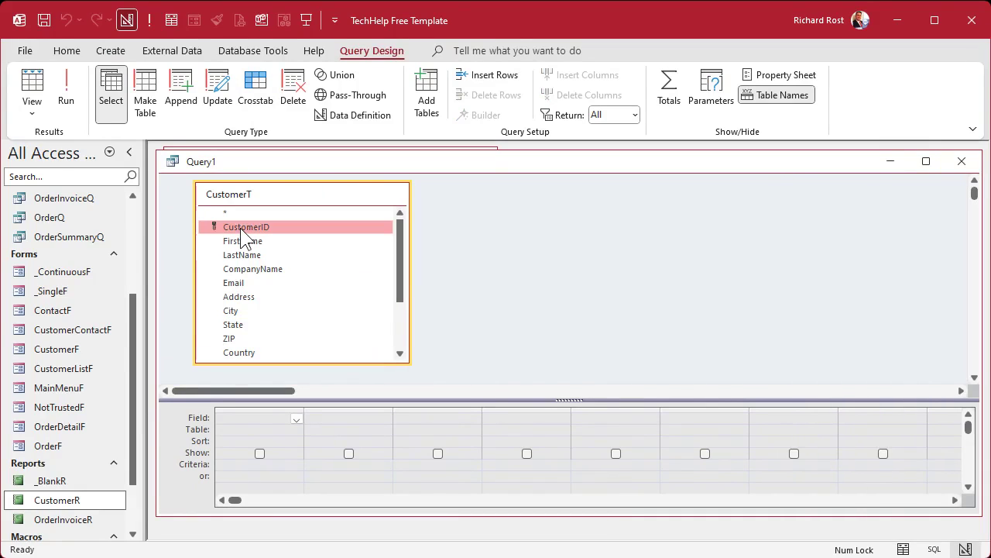
double_click(253, 240)
double_click(256, 254)
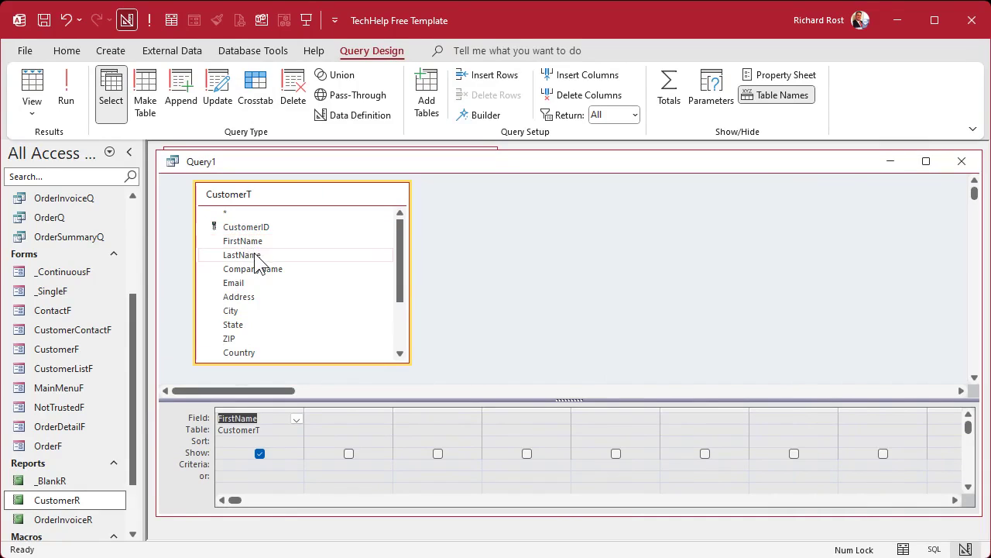
double_click(266, 272)
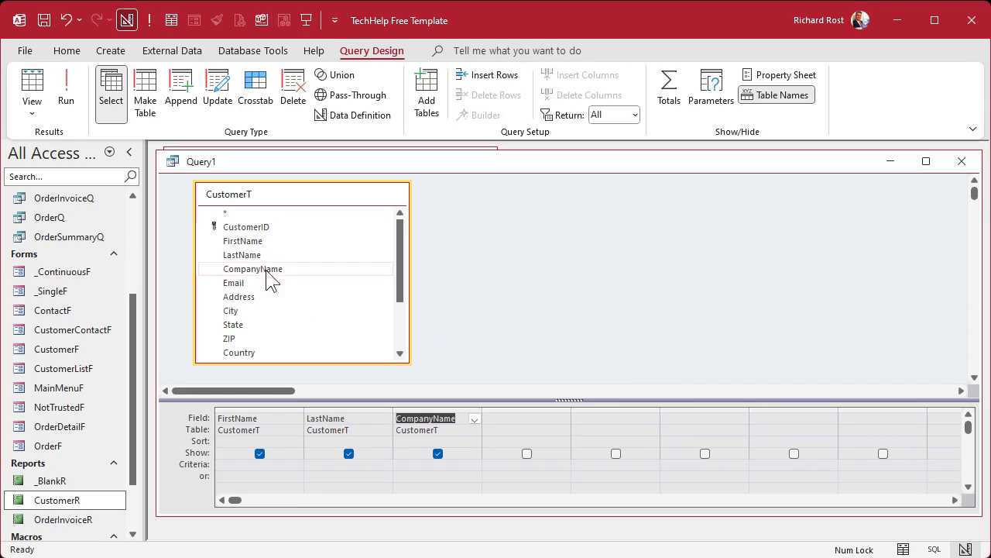
double_click(259, 298)
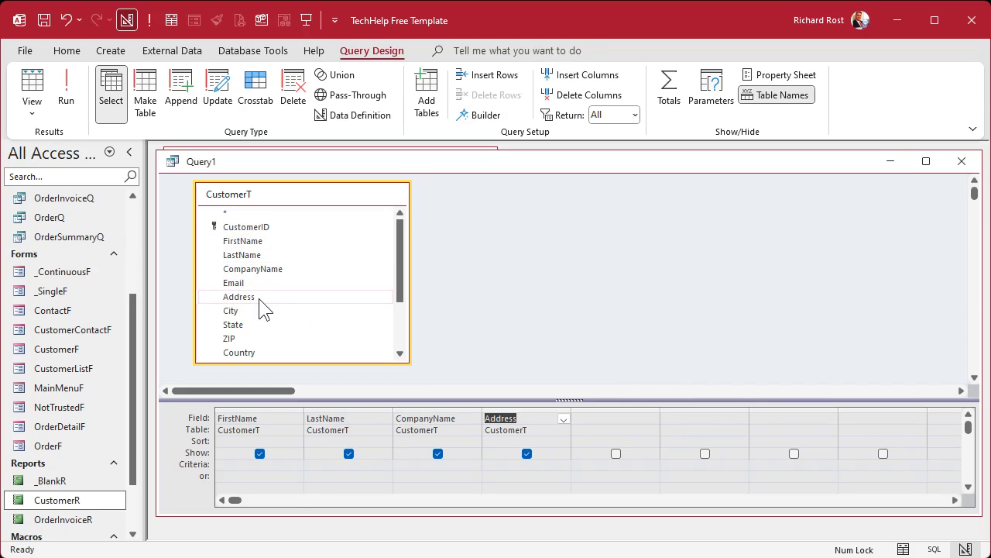
- In the first empty query column, begin a calculated field PreparedFor with an IIF function that tests IsNull(CompanyName)
click(609, 416)
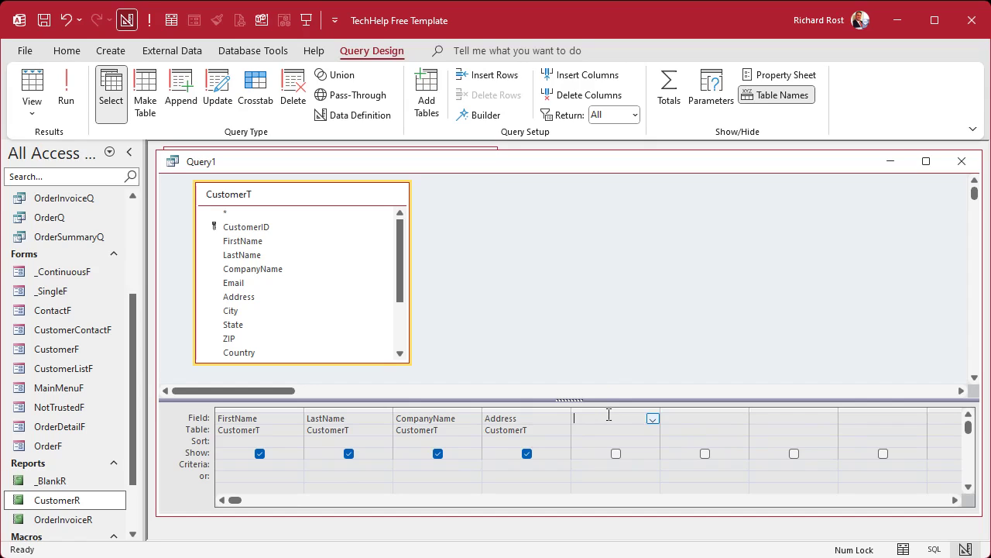
key(shift+F2)
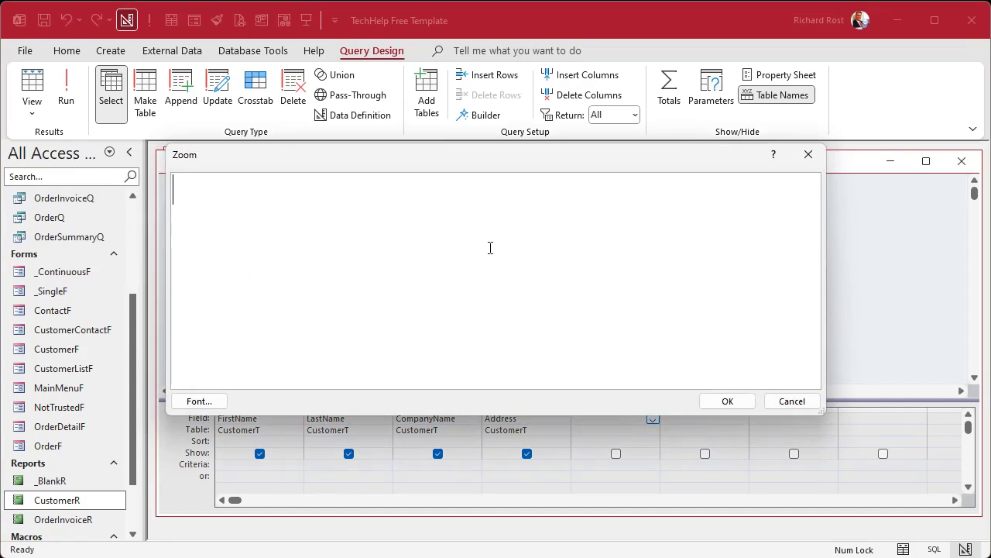
text(Preparef)
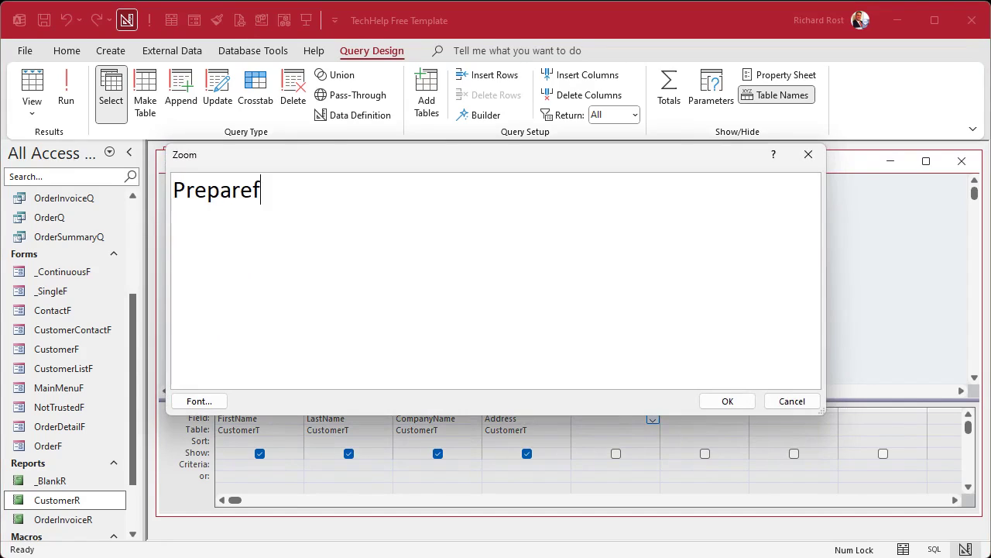
key(BackSpace)
text(dFor: IIF()
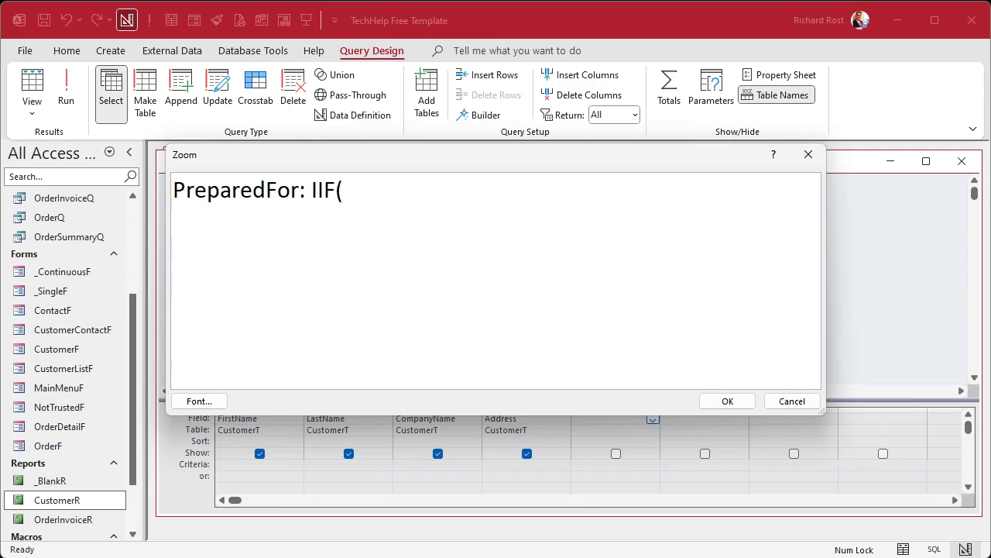
text(IsNull(Comp anyName))
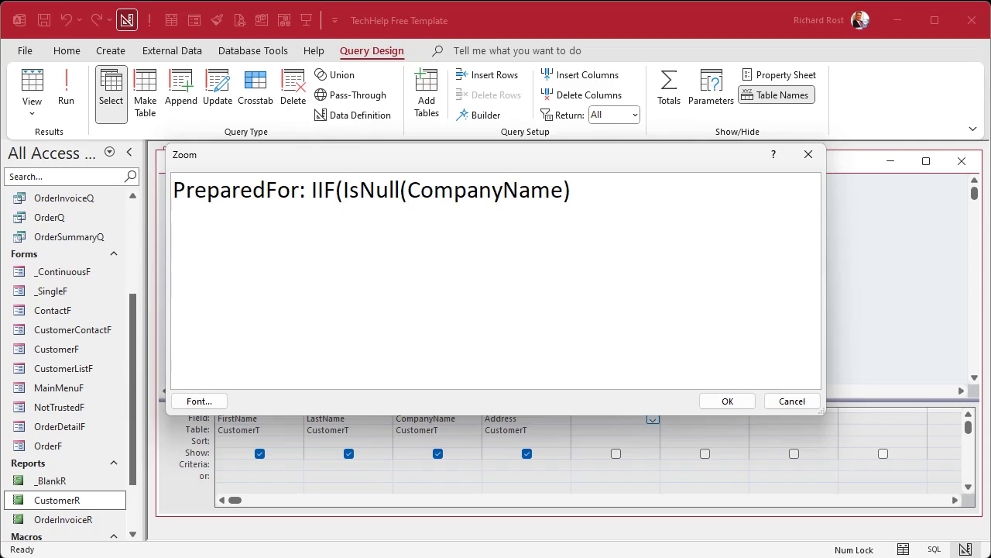
- Complete the PreparedFor IIF with FirstName & " " & LastName as the true result and CompanyName as the false result, and accept the expression
text(,)
text(FirstName )
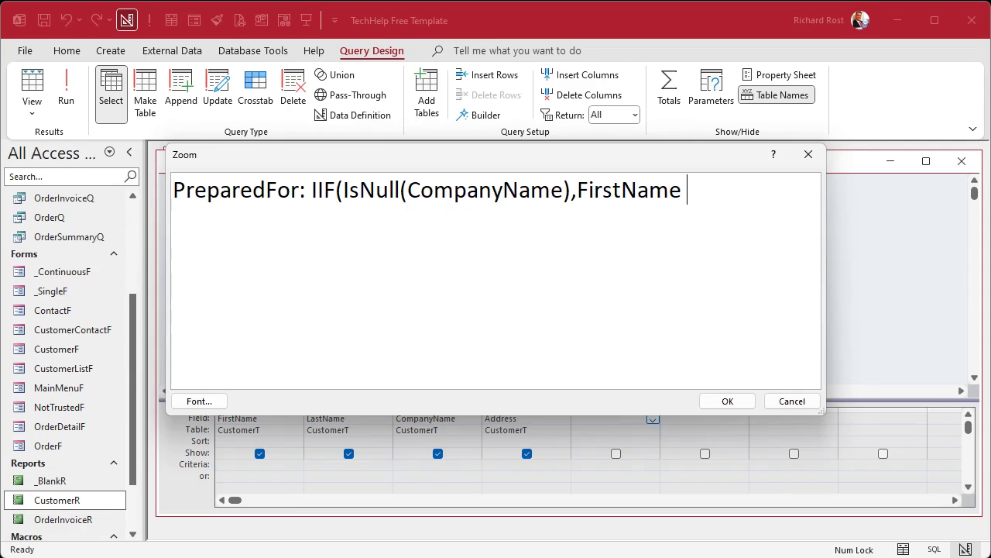
text(& " " & )
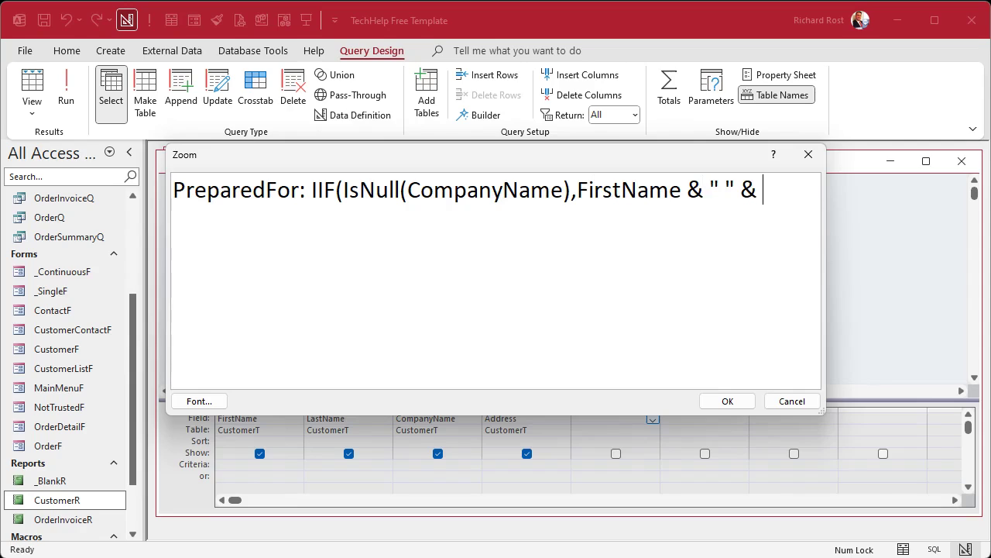
text(LastName)
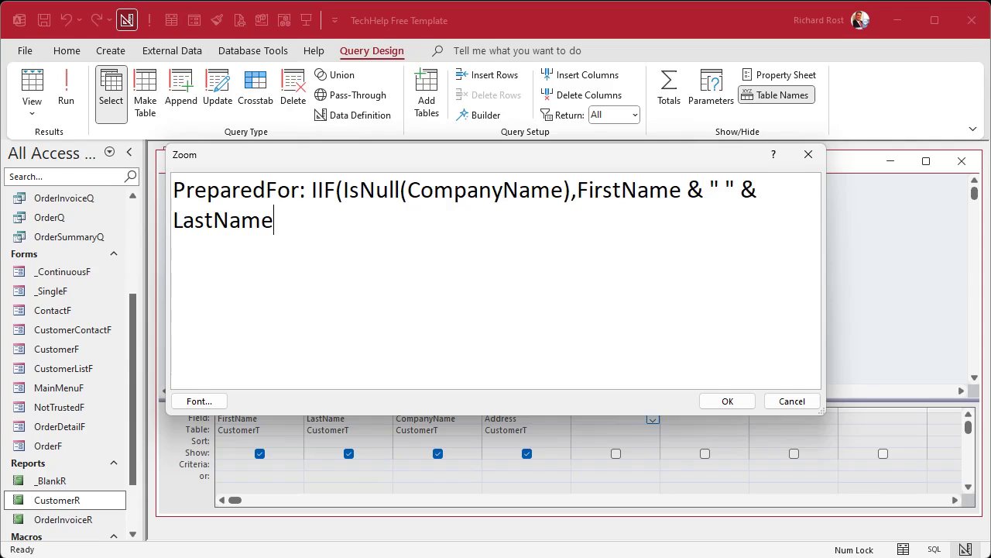
text(,)
text(Companu)
key(BackSpace)
text(yN)
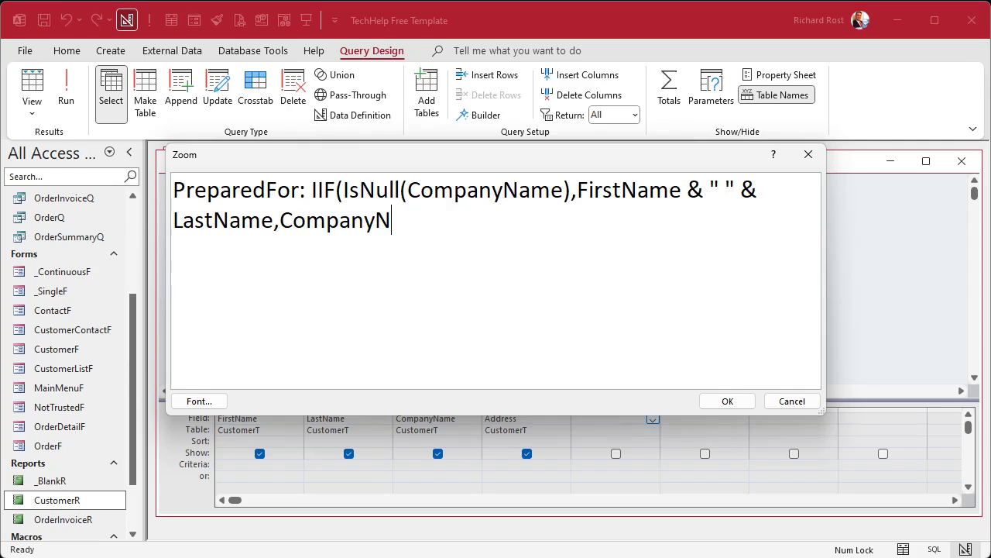
text(ame))
double_click(330, 189)
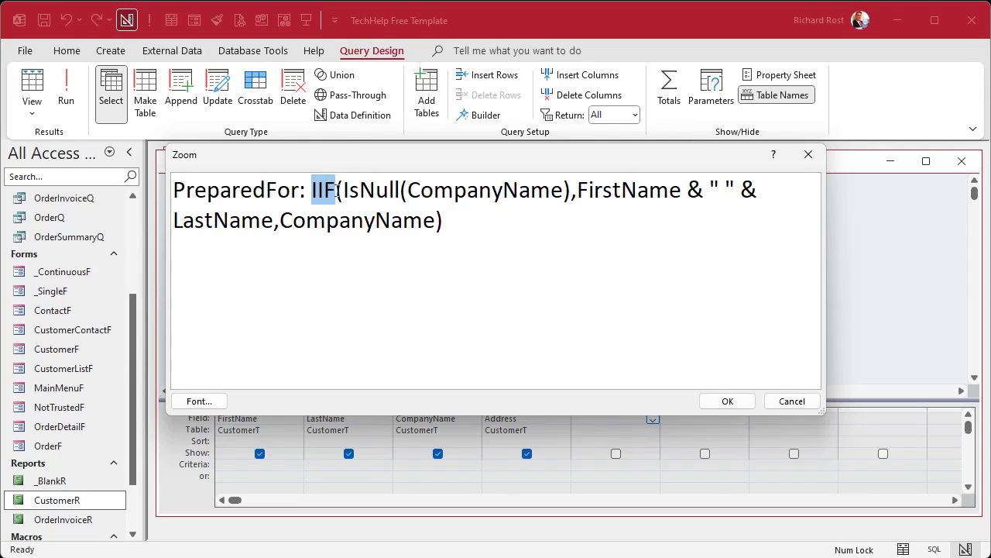
drag(341, 190, 576, 190)
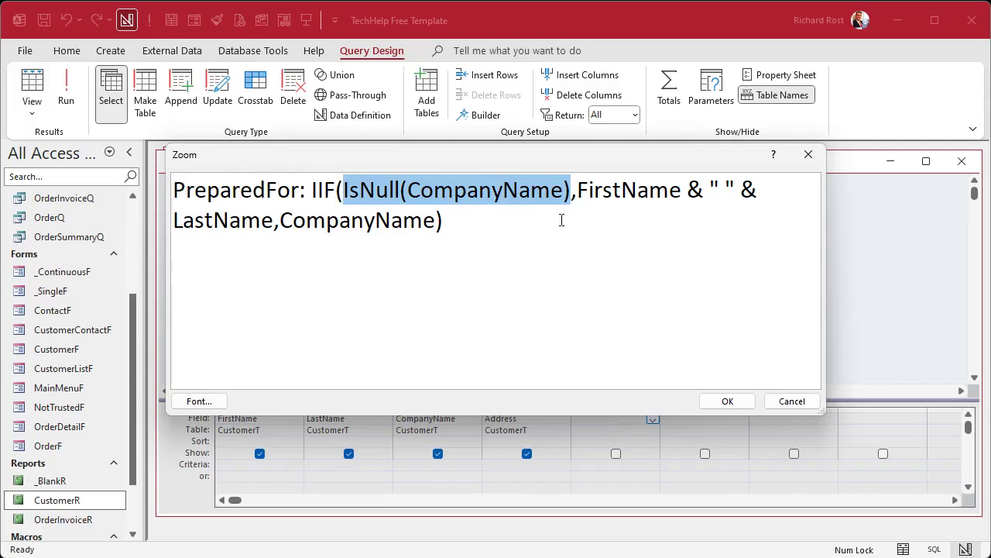
drag(578, 190, 437, 220)
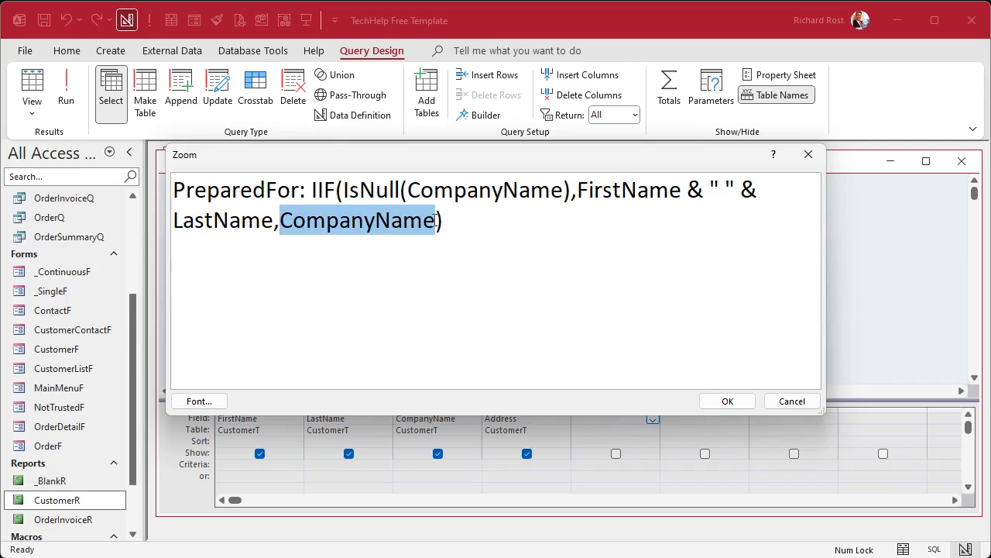
key(Return)
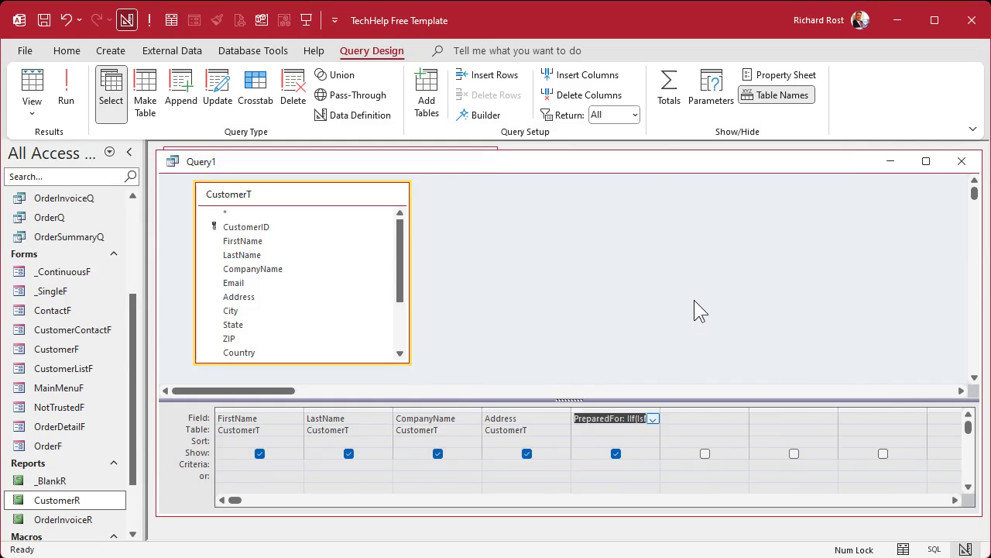
- Save the query under the name CustomerQ
key(ctrl+s)
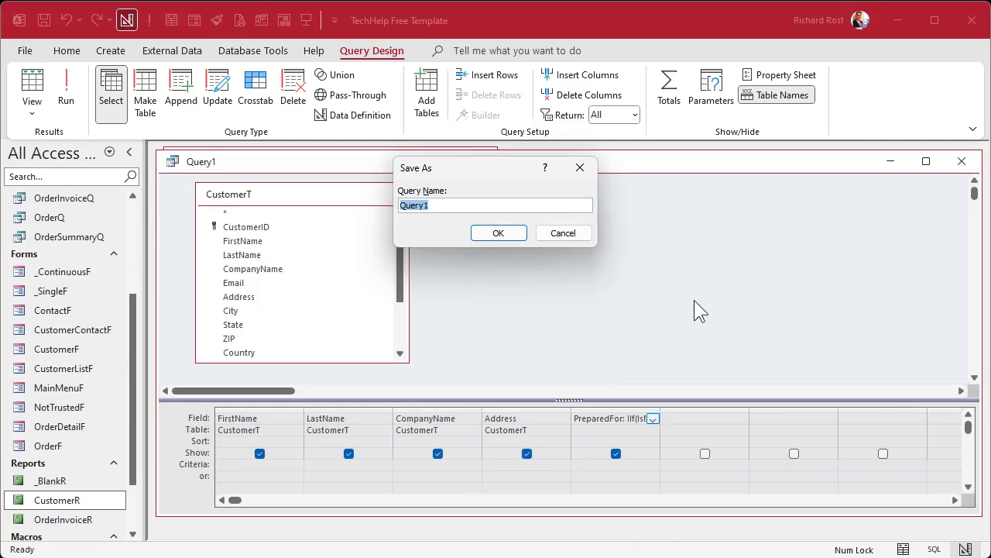
text(Cu)
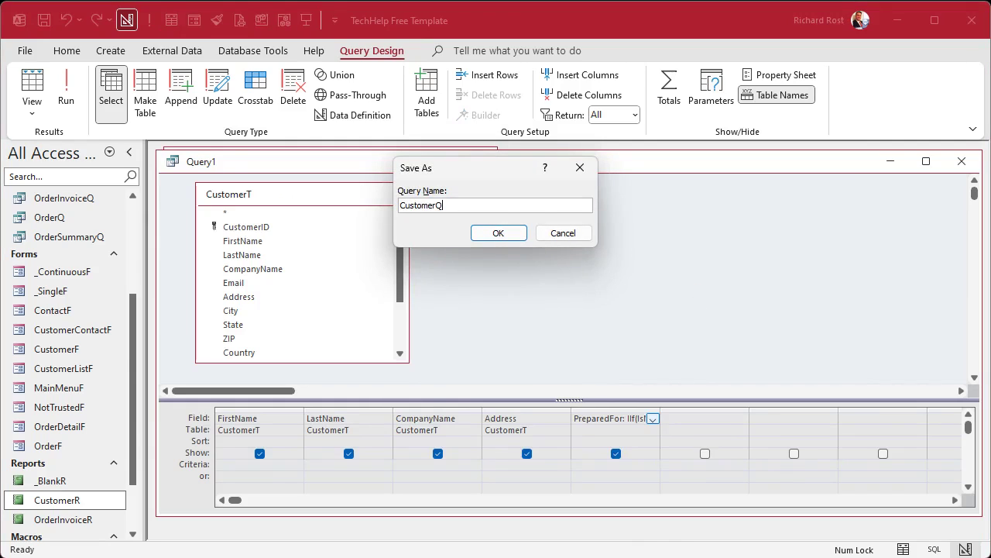
text(stomerQ)
key(Return)
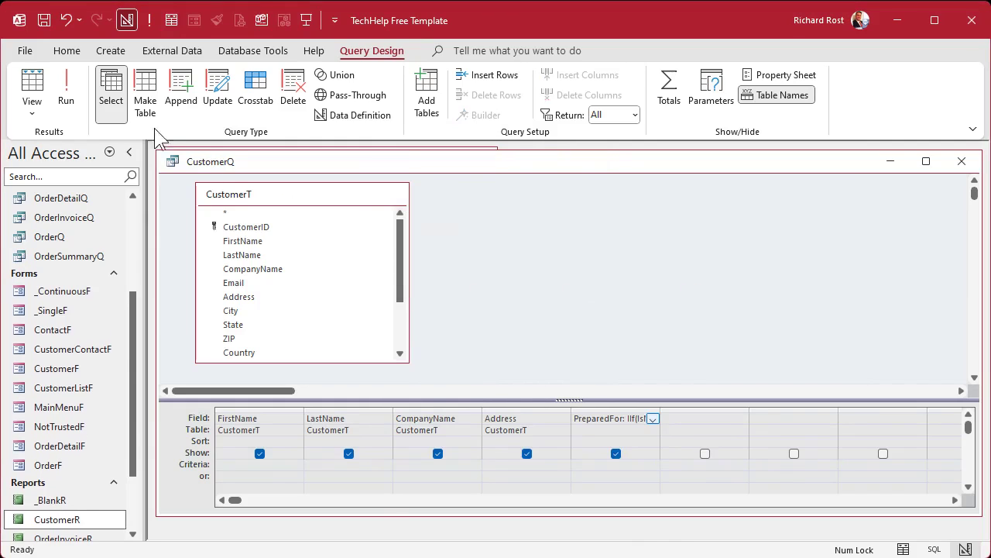
- Run CustomerQ, widen the PreparedFor column to fit its values, and close the query with the layout change saved
click(66, 89)
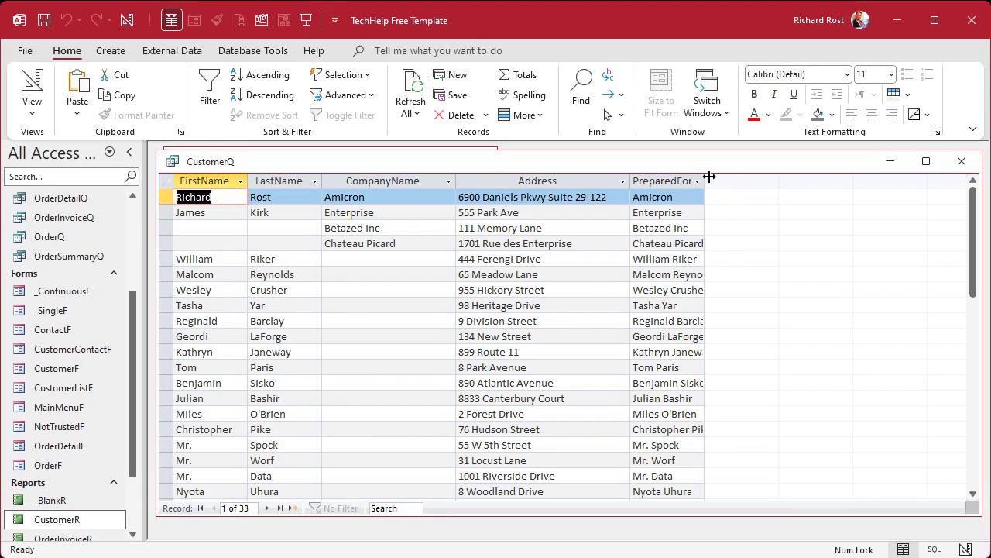
drag(705, 179, 812, 179)
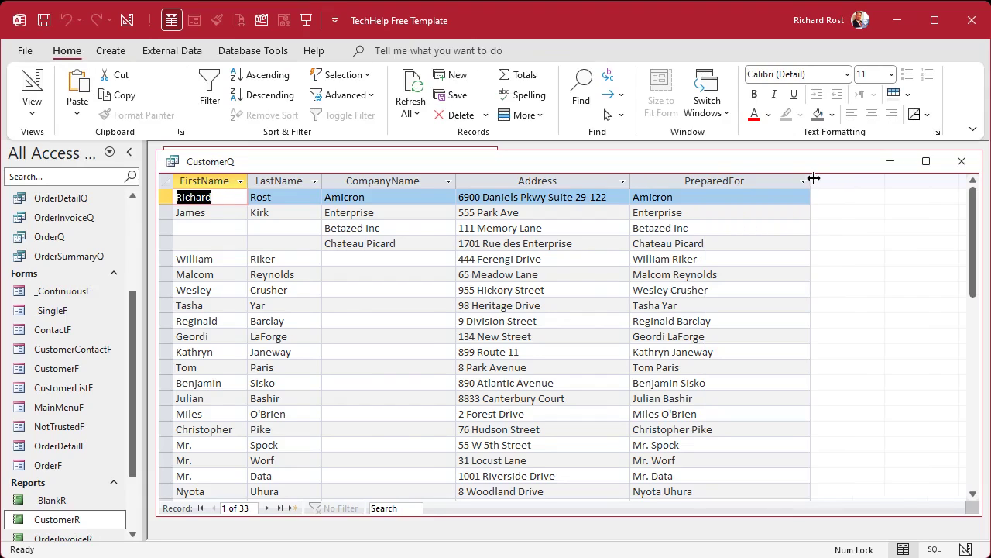
click(418, 198)
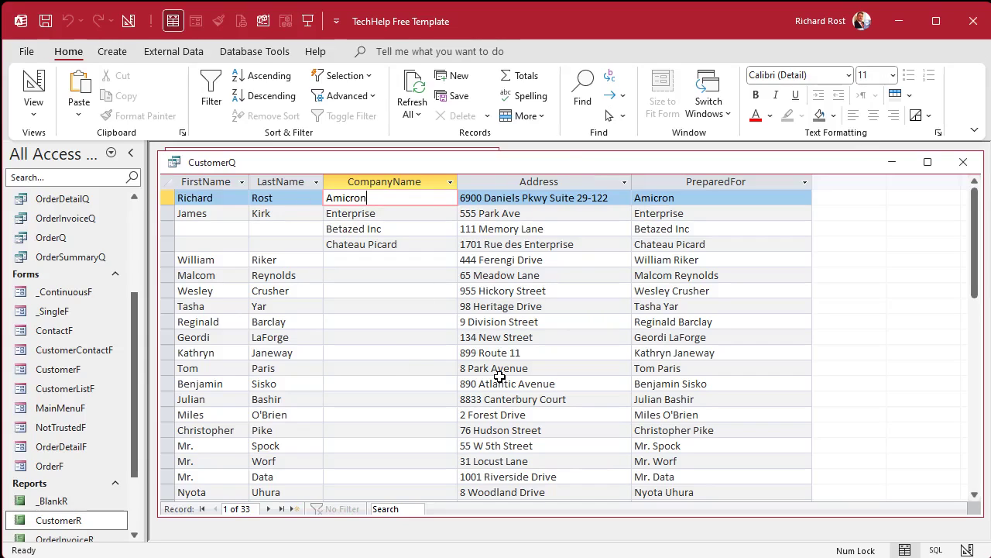
click(963, 162)
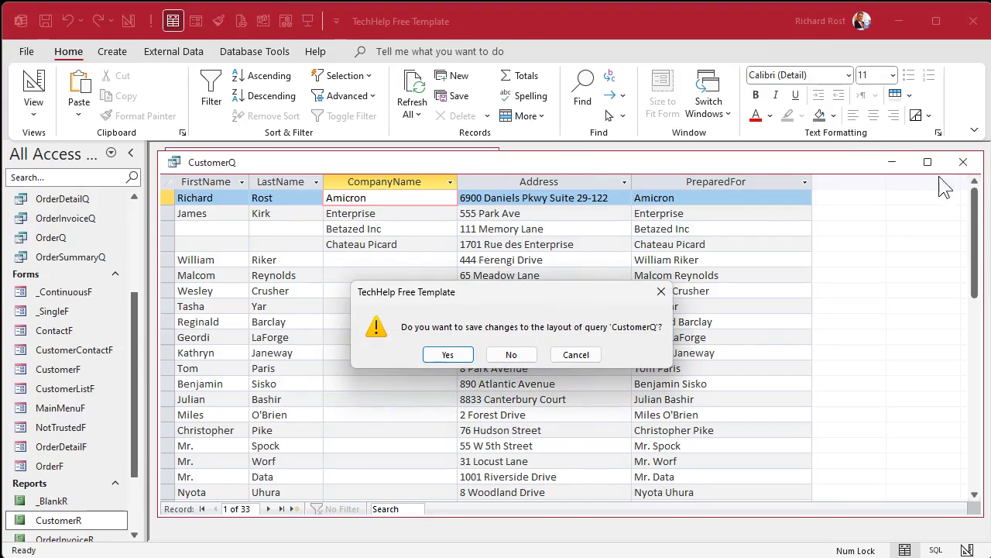
click(458, 356)
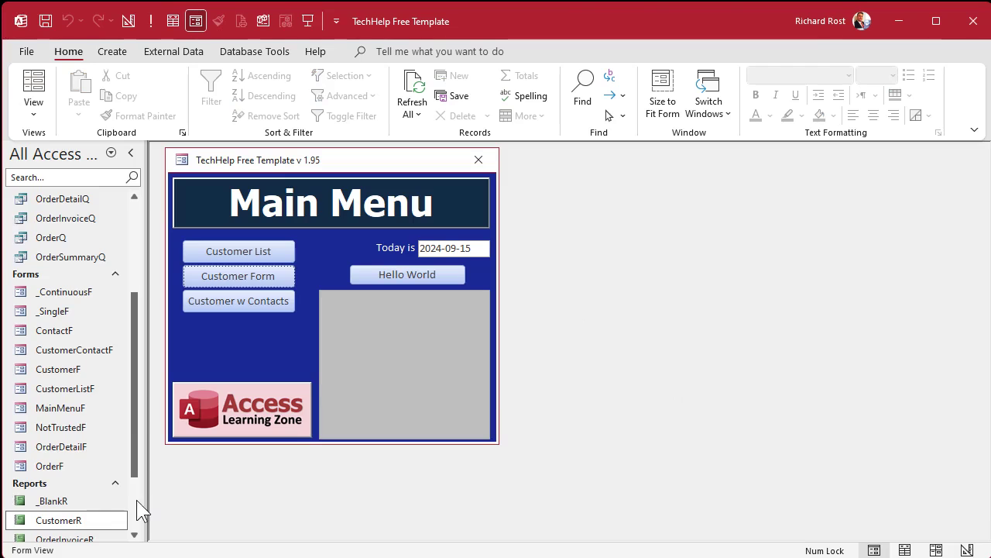
- Open the CustomerR report in Design View and set its Record Source to CustomerQ
scroll(136, 499, down, 2)
right_click(59, 424)
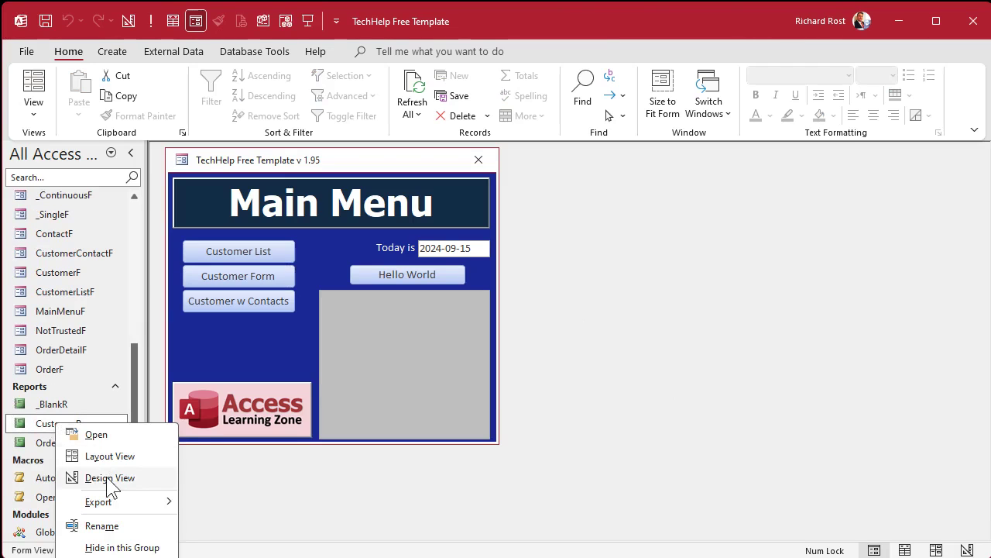
click(108, 478)
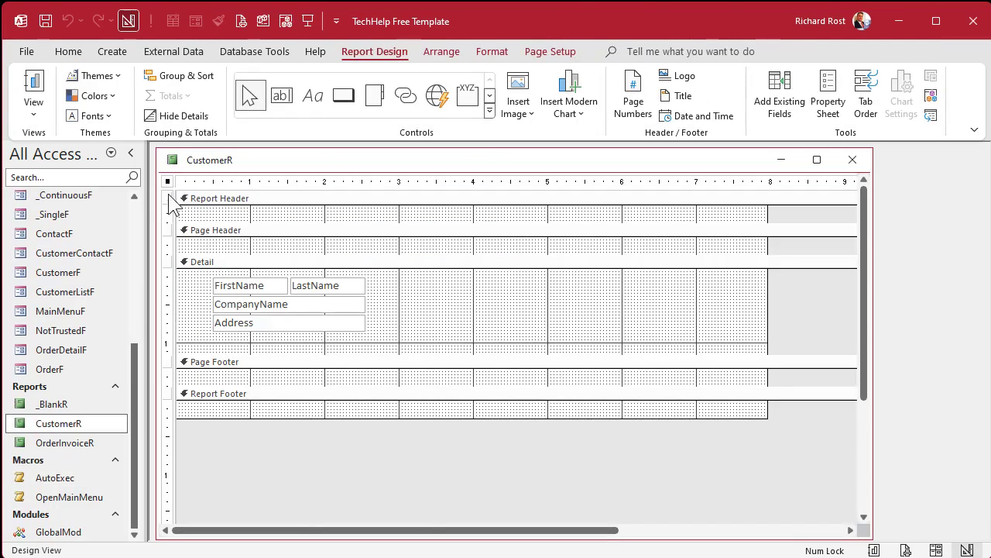
double_click(168, 182)
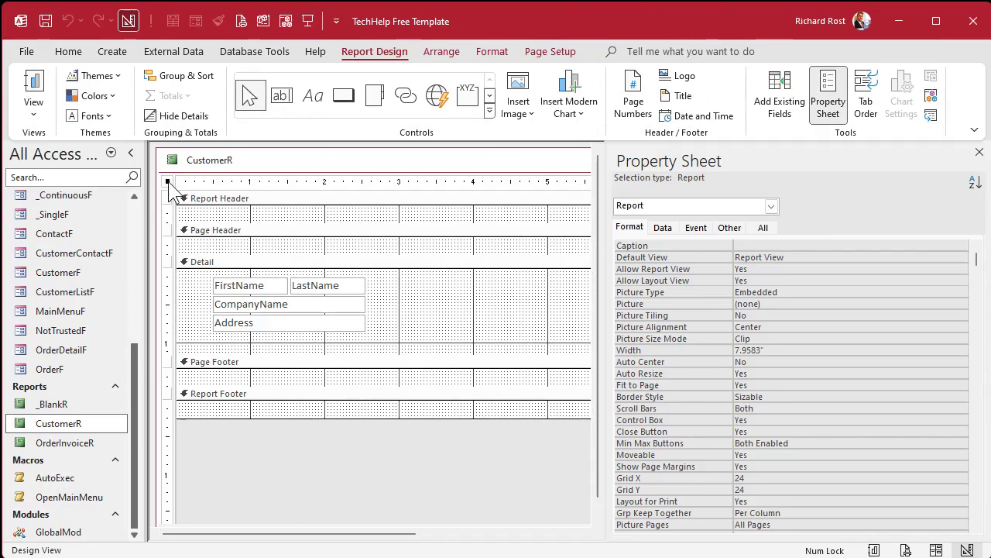
click(663, 228)
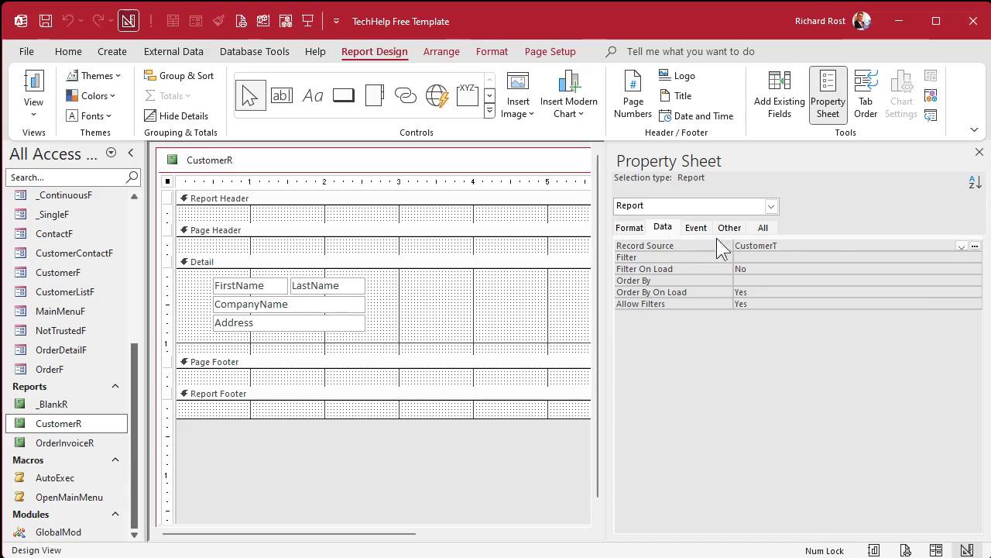
click(962, 247)
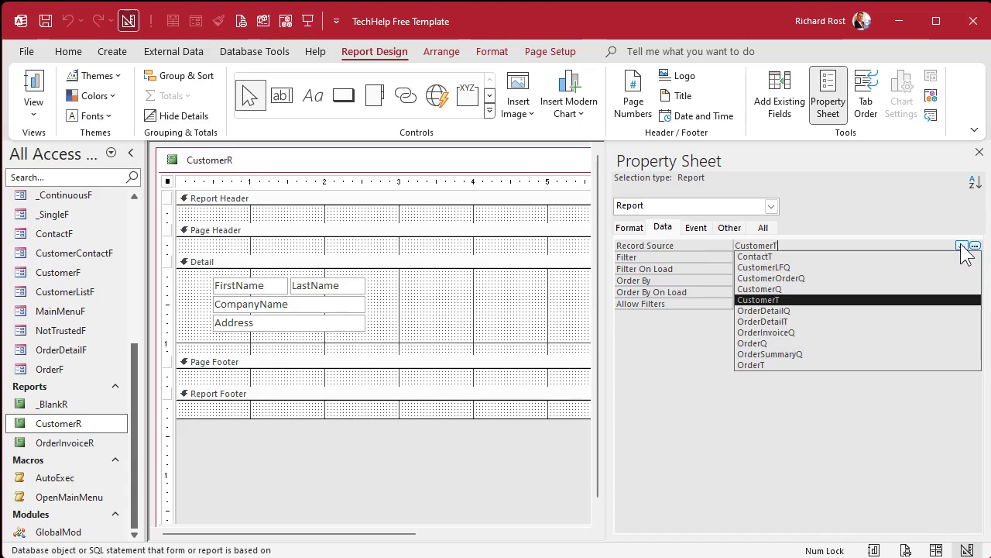
click(817, 289)
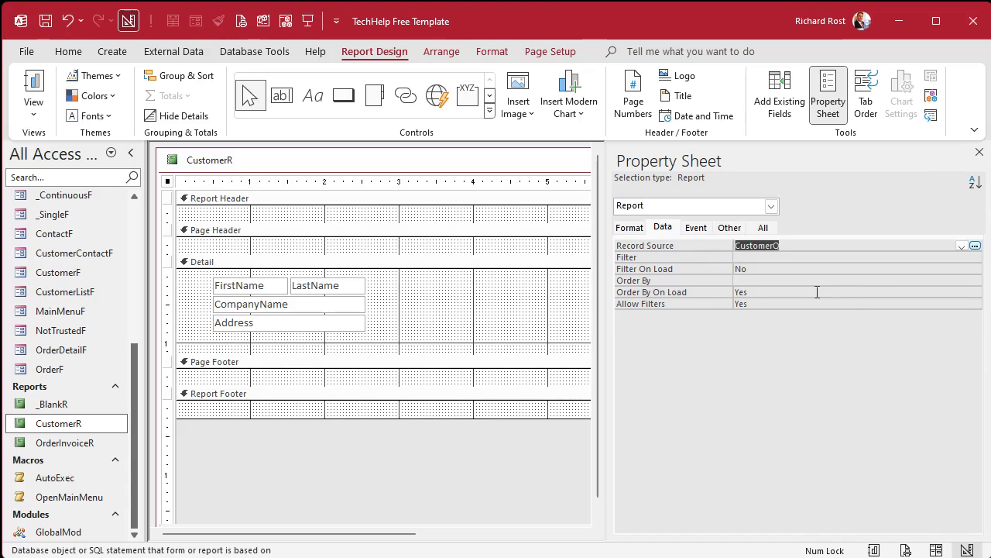
click(979, 151)
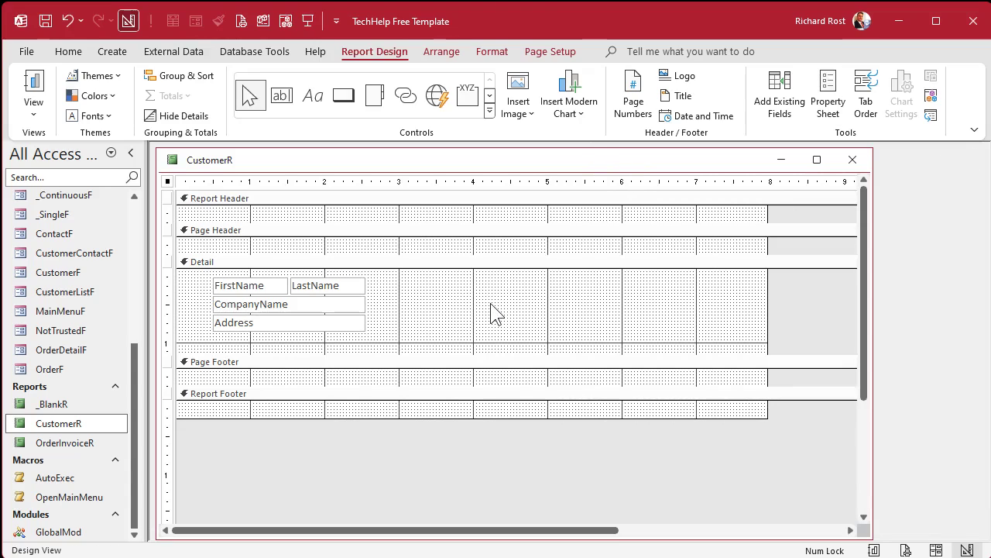
- Collapse the empty space in the report's header and footer sections around the Detail section
click(460, 311)
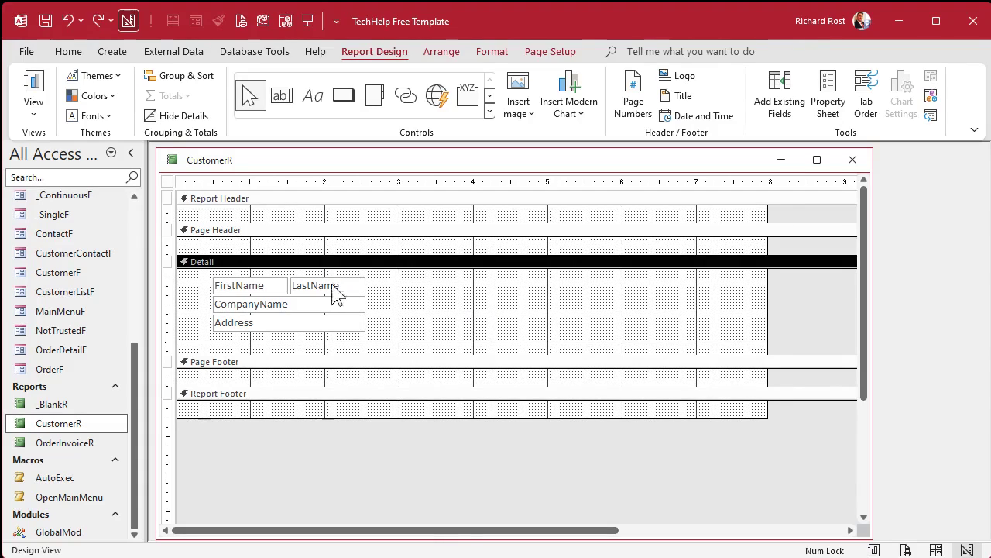
drag(294, 224, 286, 203)
mouse_move(277, 347)
mouse_down()
mouse_move(276, 320)
mouse_move(268, 336)
mouse_up()
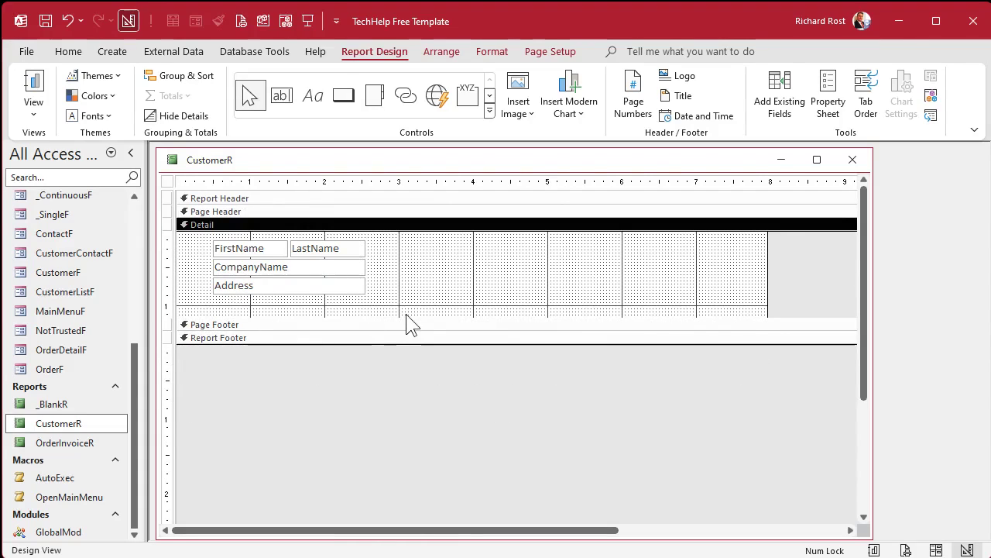
- Make the Detail section taller and move the name, company and address fields down to free space above them
drag(405, 318, 403, 358)
drag(385, 243, 240, 320)
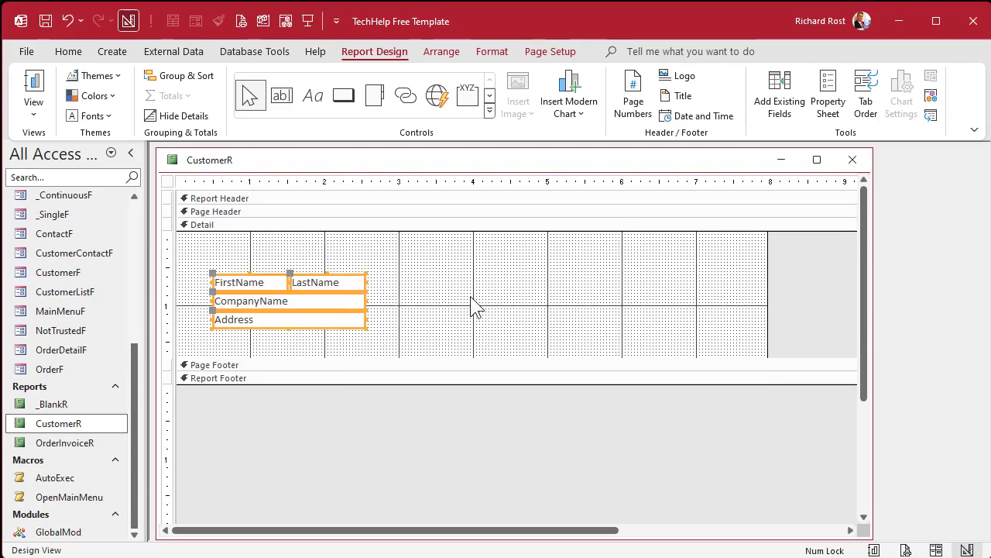
click(471, 305)
- Add the existing PreparedFor field to the Detail section above the name fields, narrowing the field list to make room
click(780, 105)
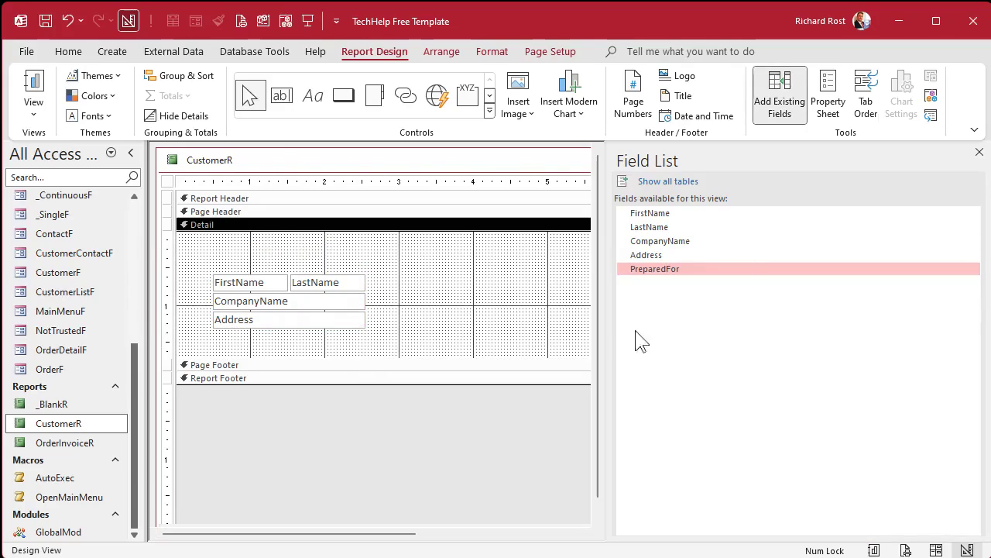
drag(607, 339, 834, 342)
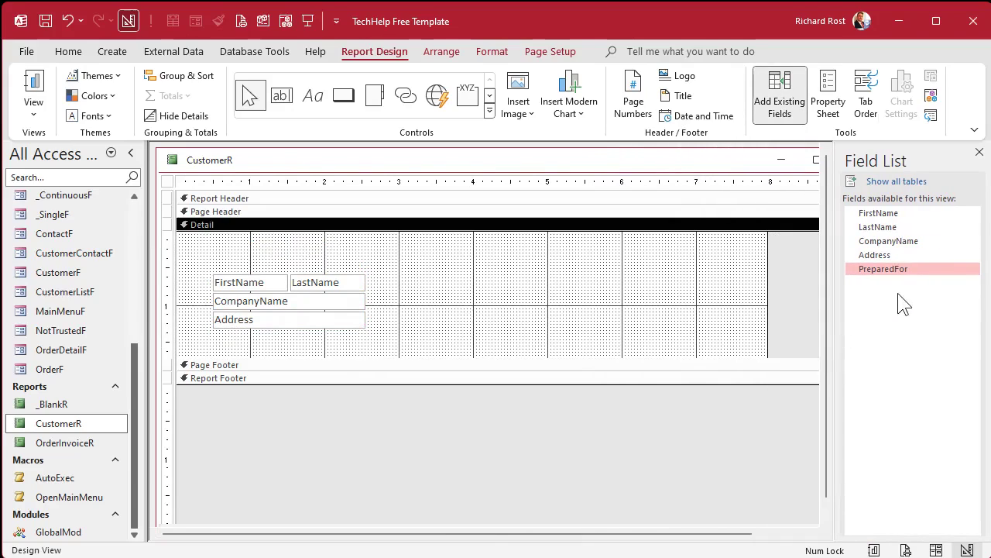
drag(907, 268, 290, 243)
- Change the caption of the PreparedFor label to "Statement Prepared For:"
click(242, 246)
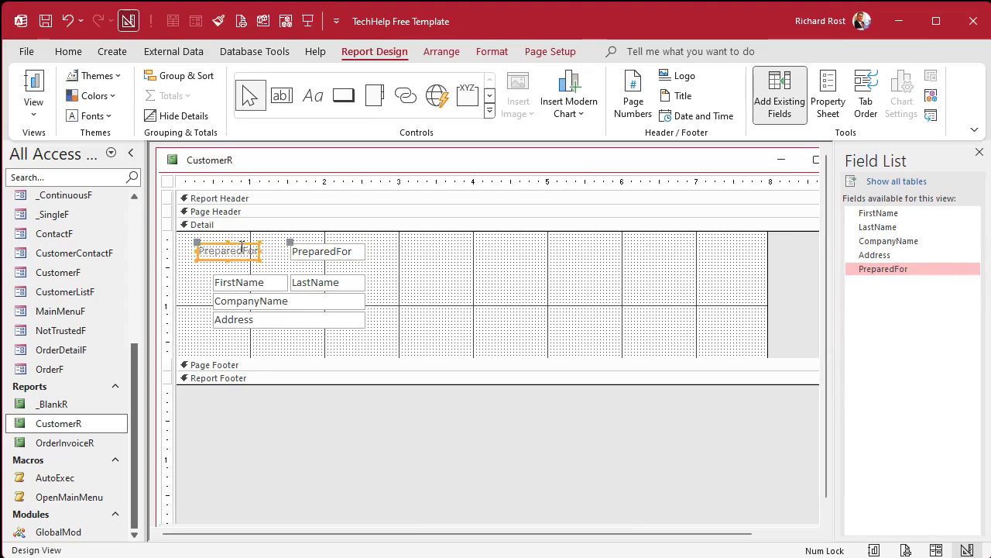
double_click(243, 251)
text(State)
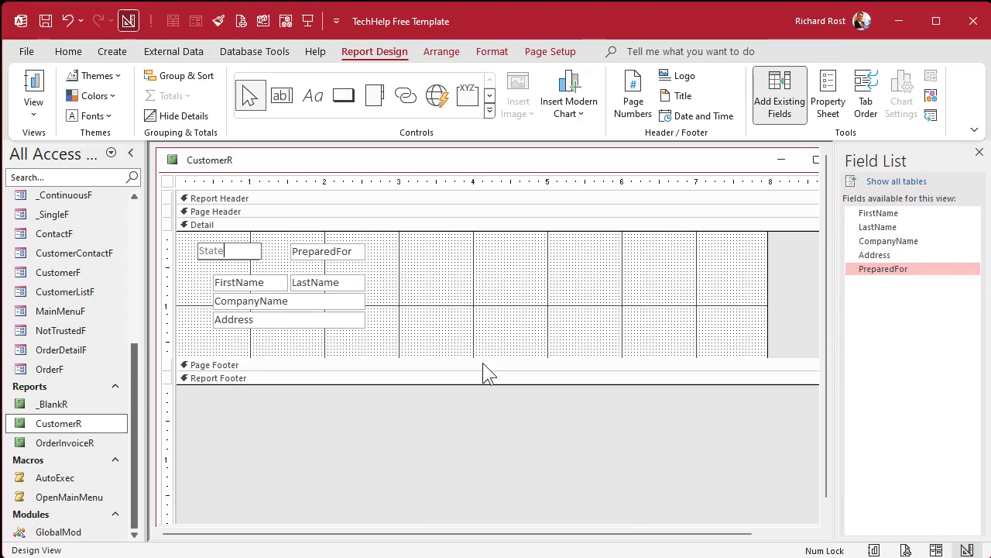
text(ment Prepared For:)
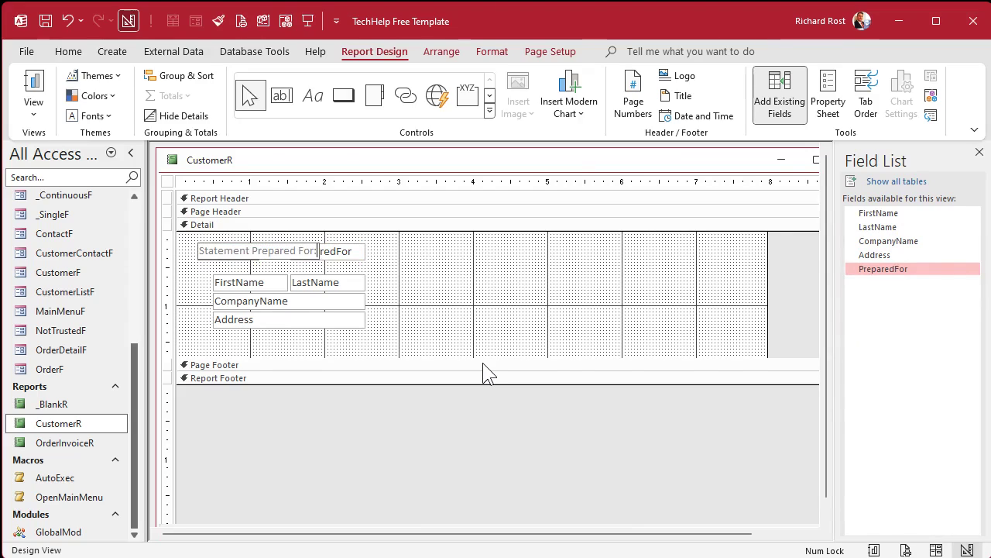
key(Return)
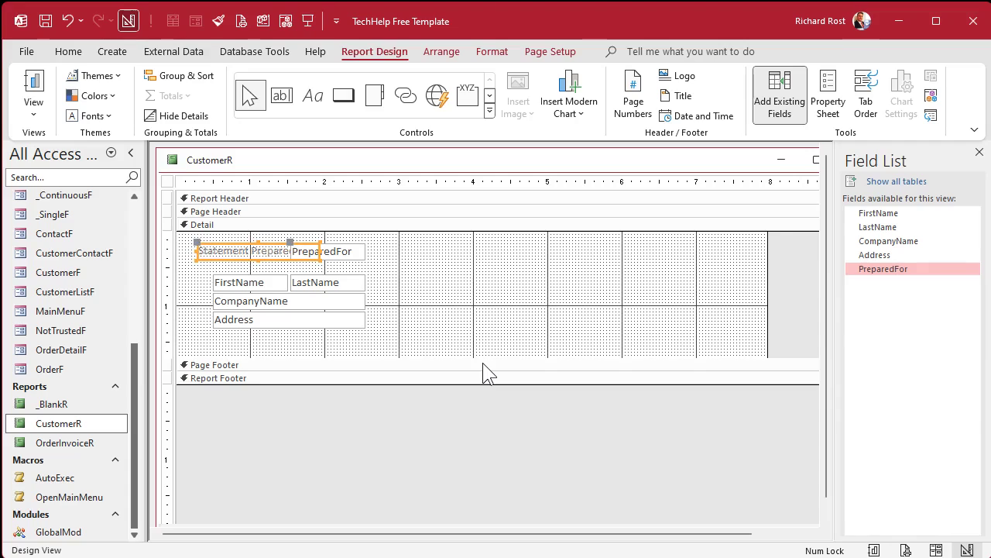
- Place the PreparedFor box just after its label, aligned above the name fields, and widen it to about the 4.6-inch ruler mark
drag(352, 254, 368, 248)
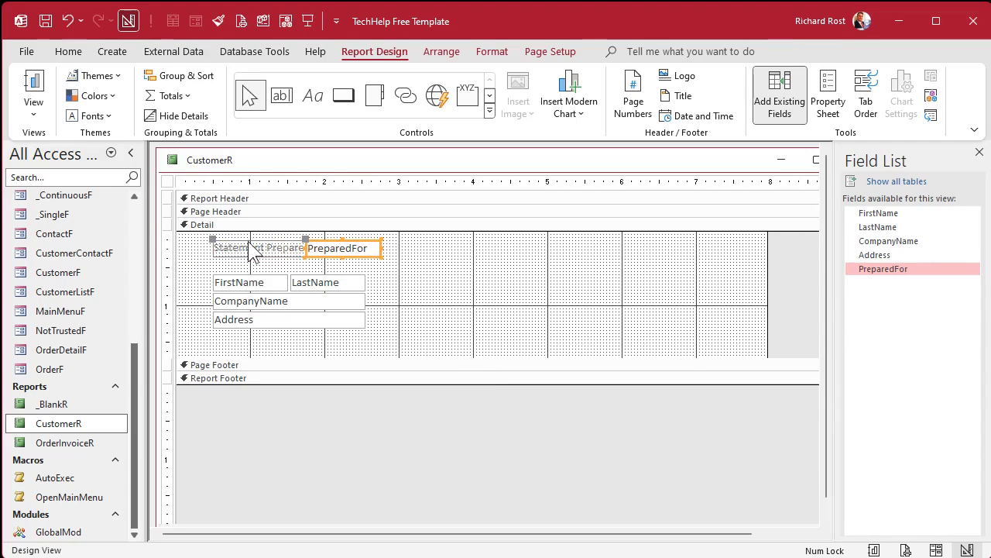
drag(250, 252, 337, 247)
click(394, 299)
click(346, 254)
click(443, 299)
click(409, 257)
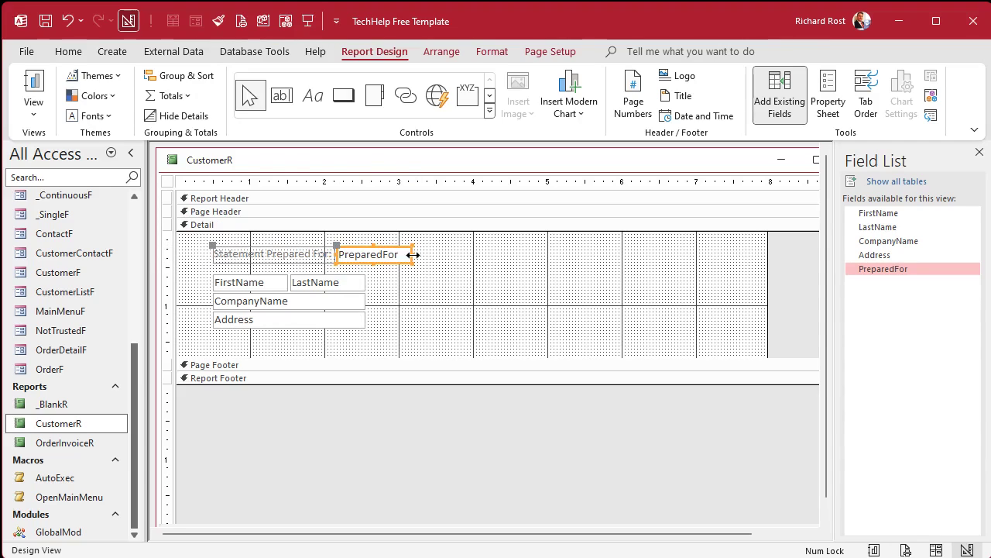
drag(413, 255, 518, 255)
click(483, 325)
- Set the font color of the "Statement Prepared For:" label to black
click(260, 264)
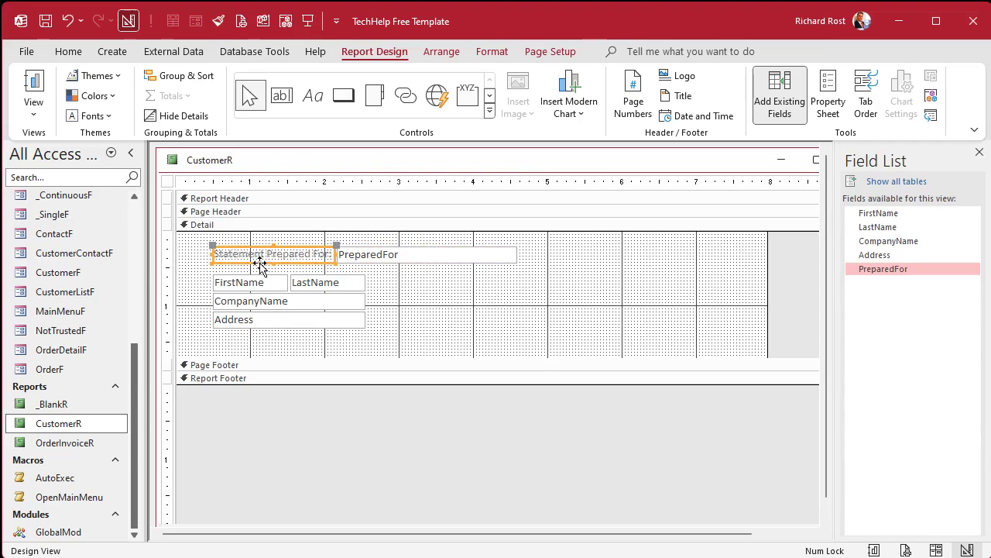
click(494, 49)
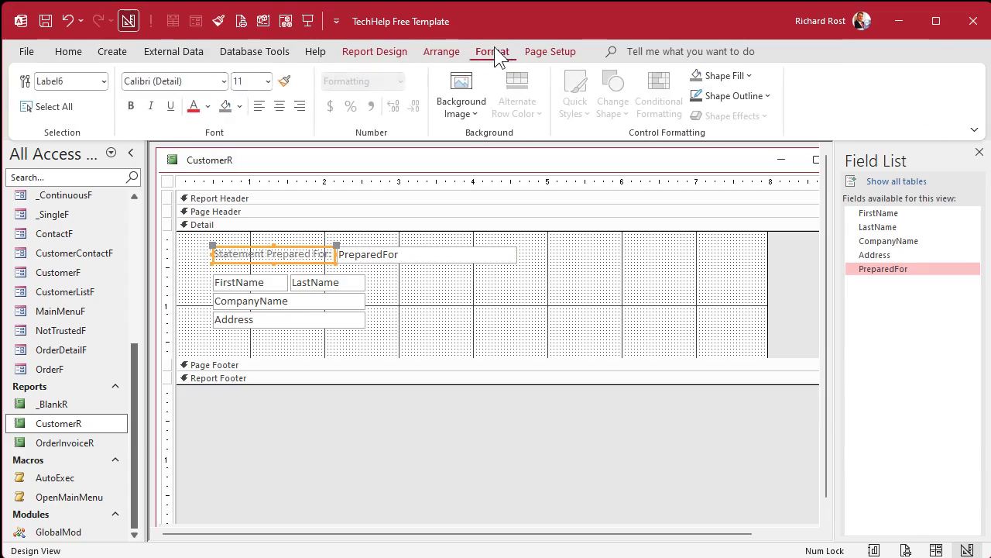
click(208, 106)
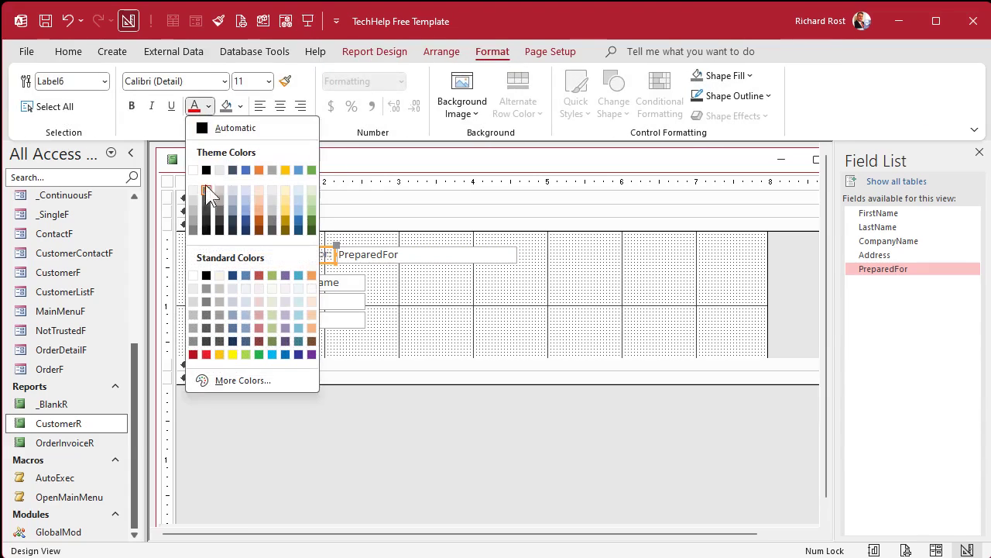
click(206, 276)
click(462, 310)
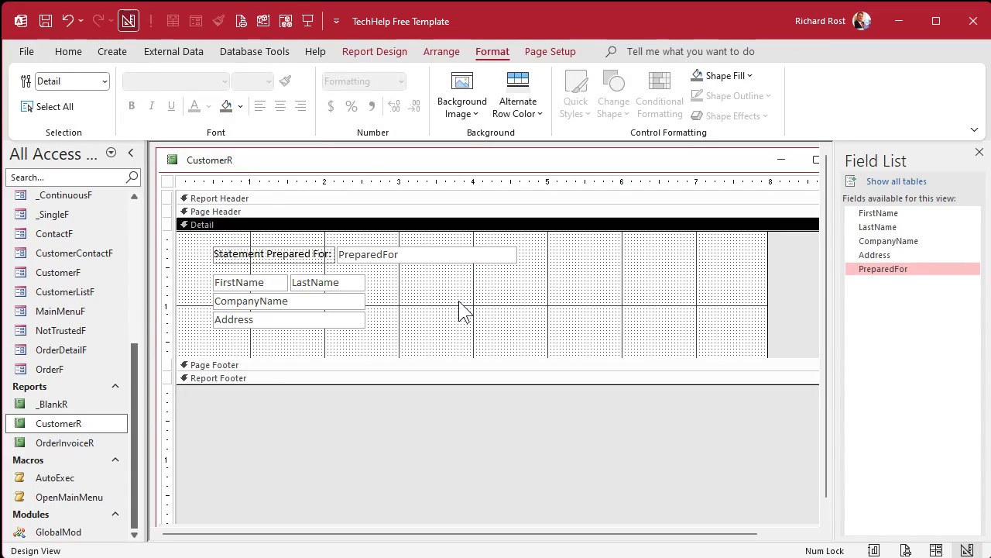
- Show CustomerR in Print Preview and check the PreparedFor value of each customer, with and without a company name
right_click(311, 159)
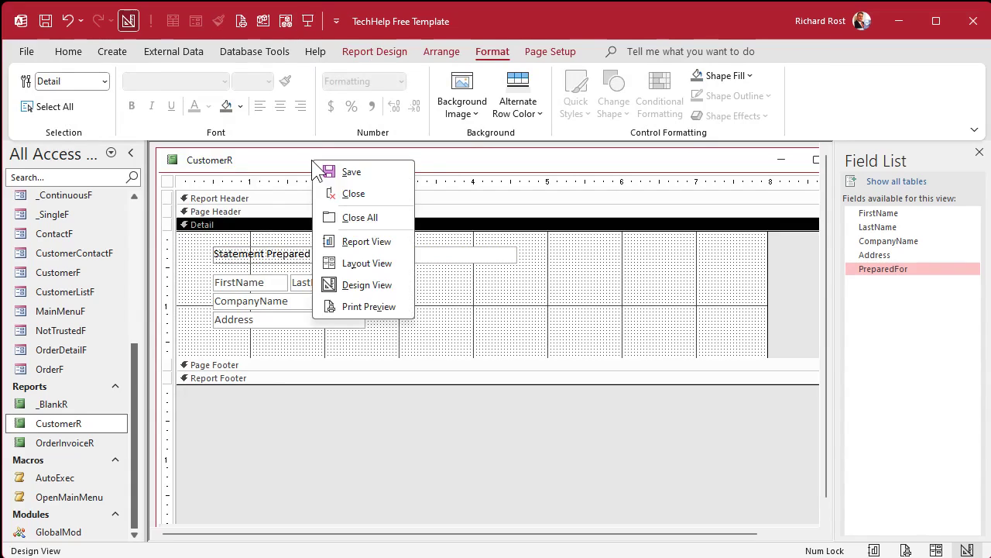
click(360, 309)
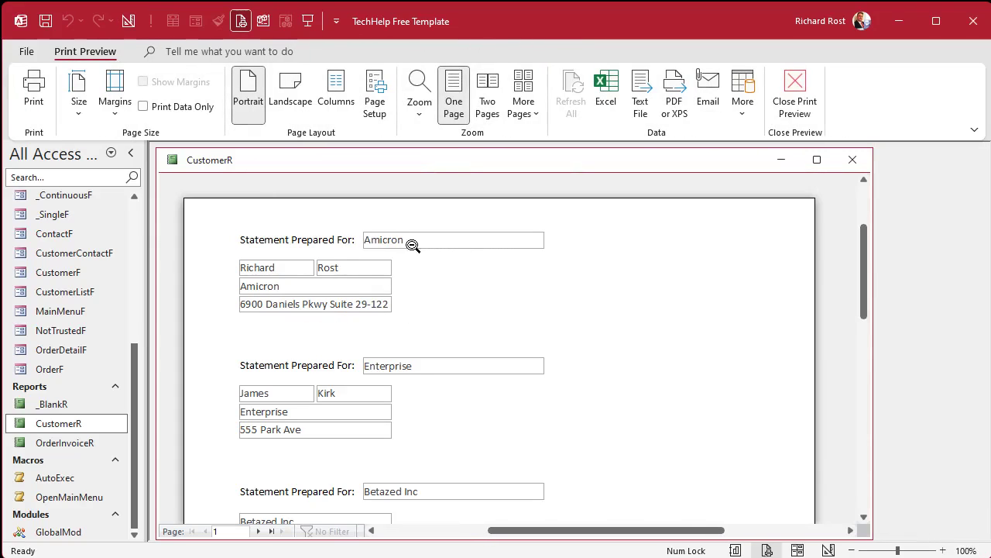
scroll(480, 364, down, 3)
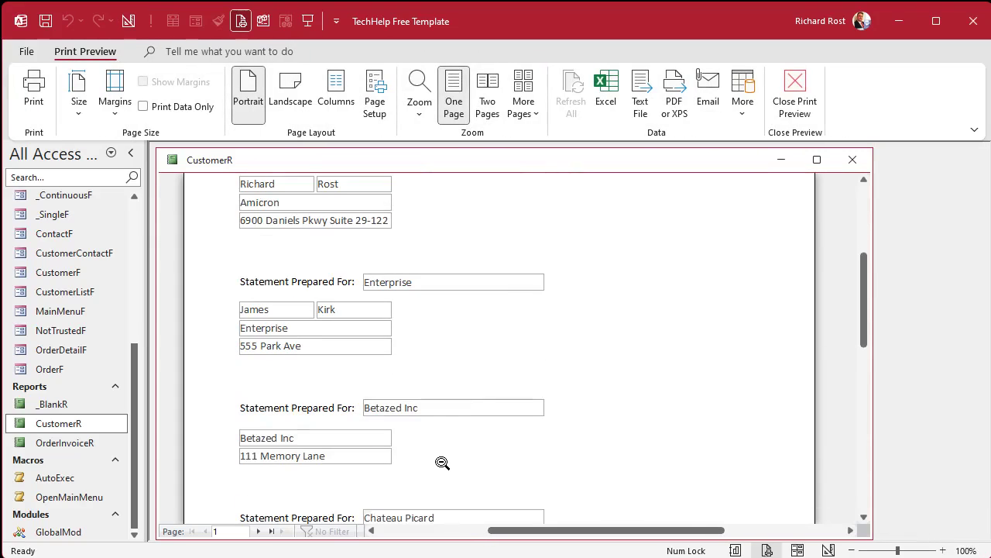
scroll(443, 463, down, 12)
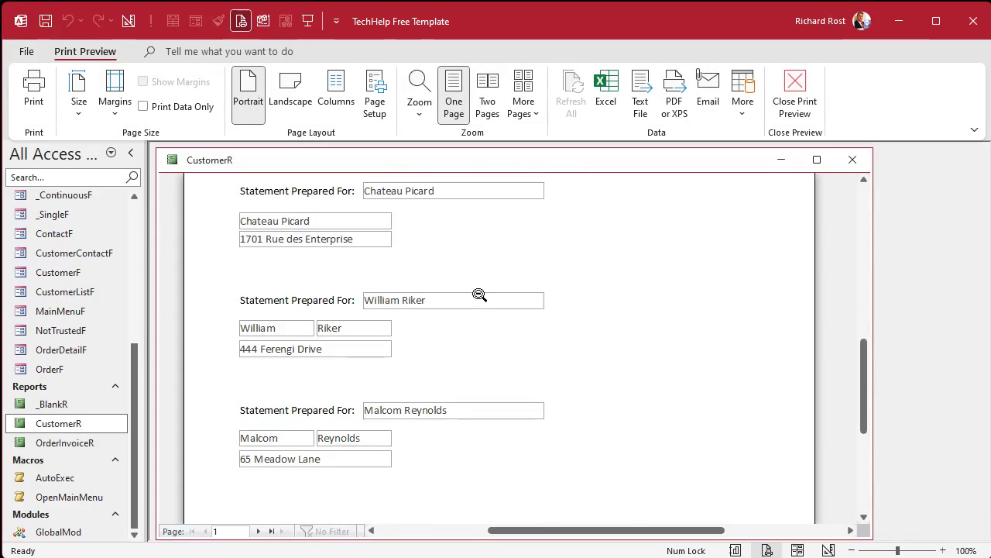
scroll(396, 443, down, 4)
scroll(504, 323, up, 4)
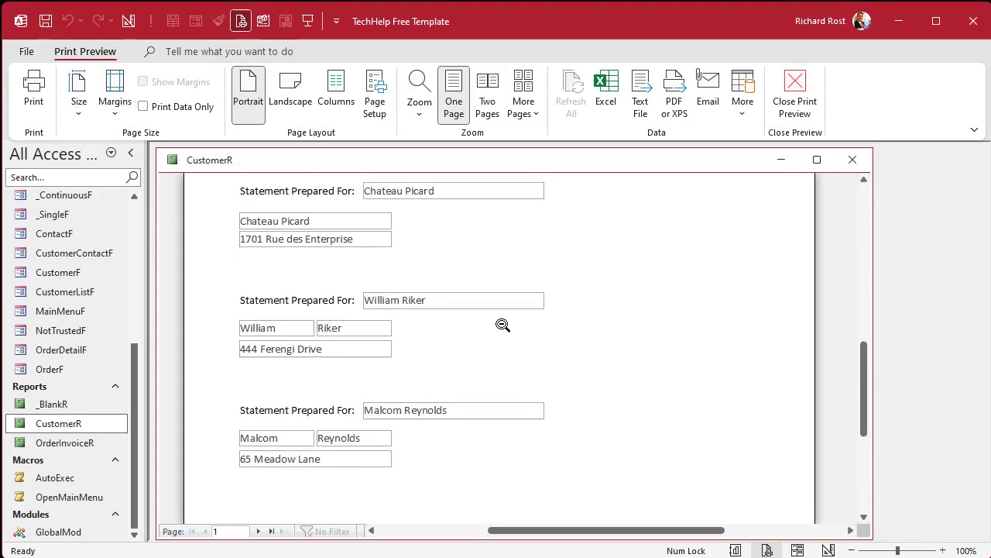
scroll(502, 324, up, 3)
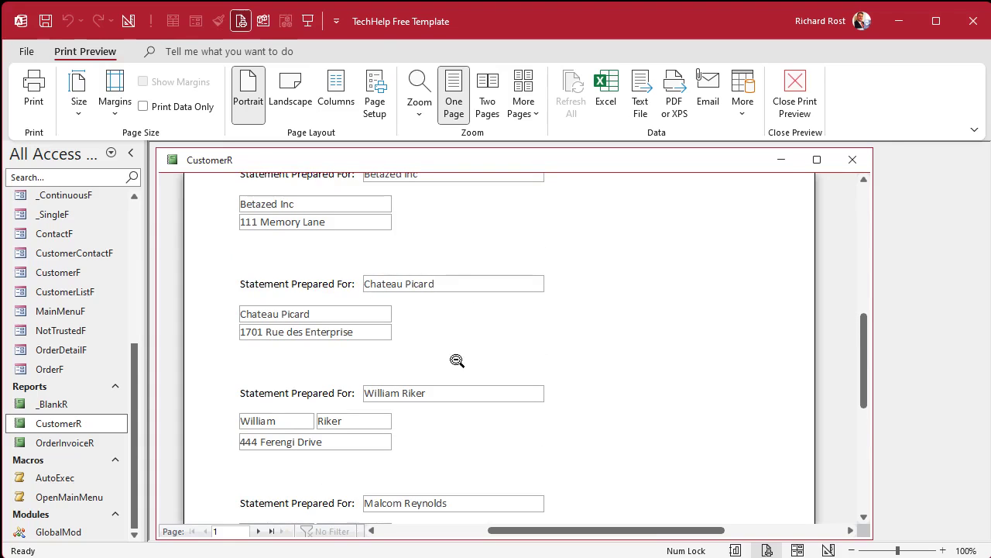
scroll(449, 391, up, 7)
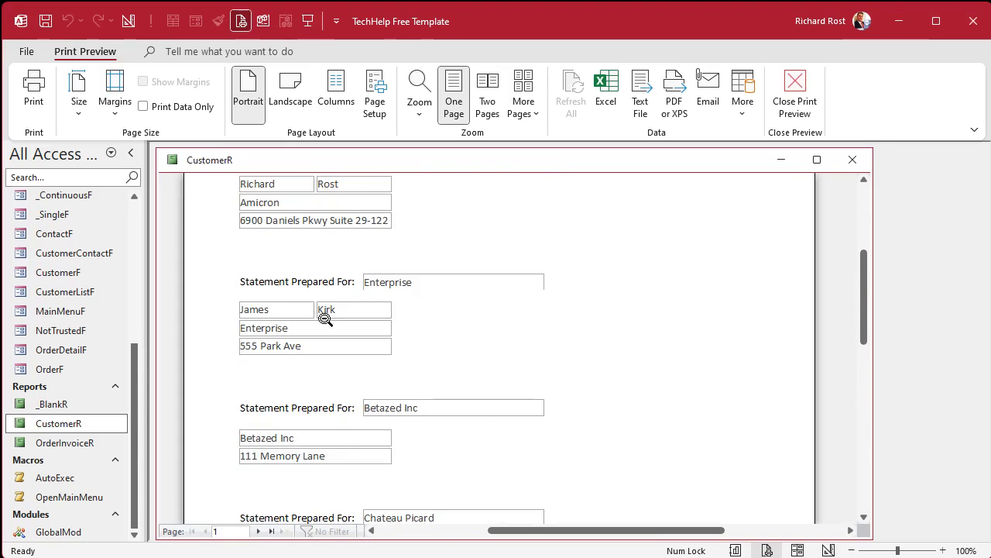
scroll(447, 392, up, 3)
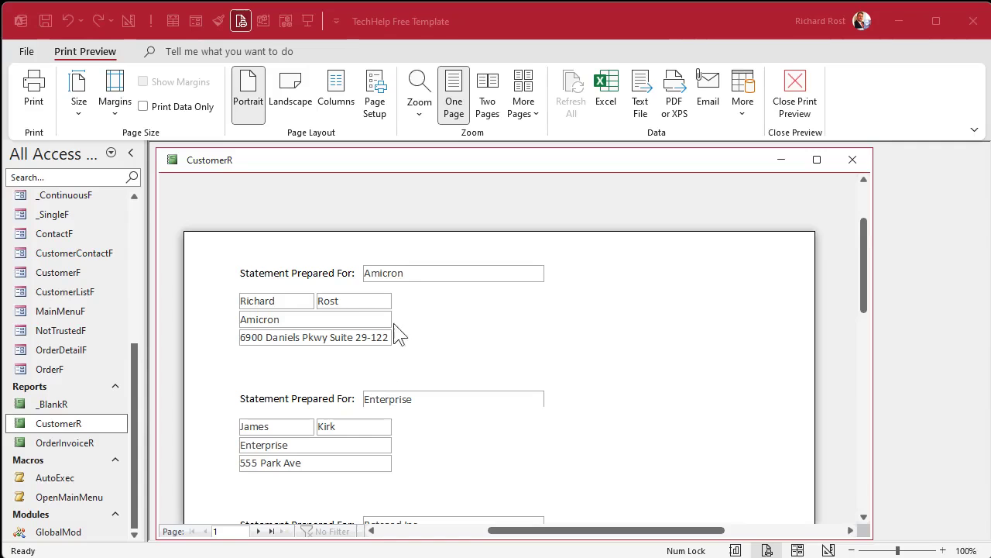
- Return to Design View, make the outlines of all Detail section controls transparent, and preview the report again
right_click(613, 304)
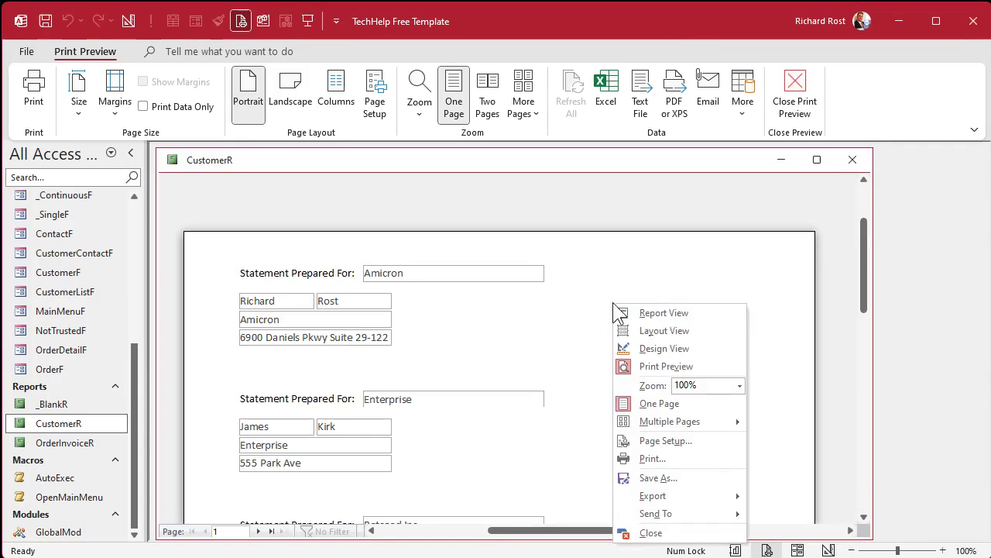
click(664, 348)
drag(474, 335, 211, 246)
click(491, 53)
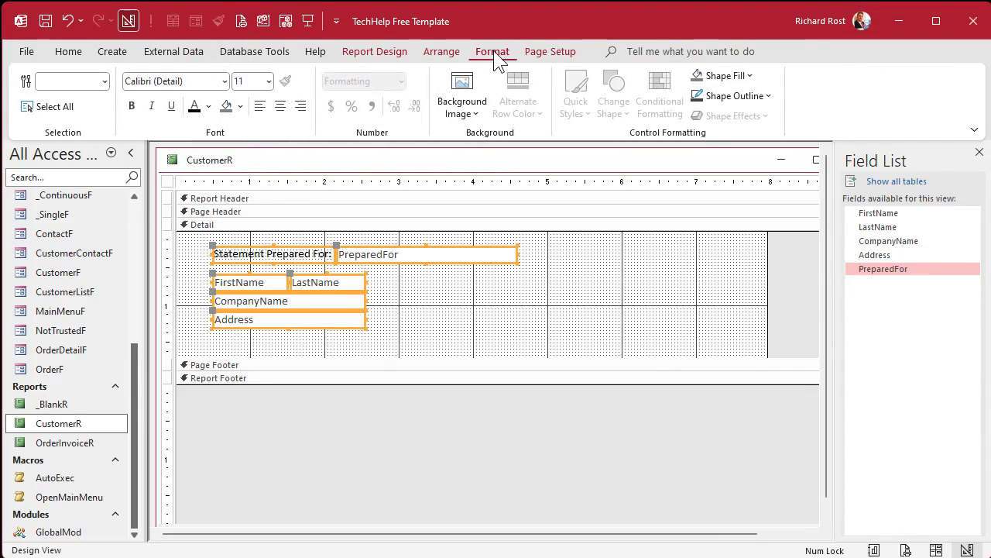
click(755, 95)
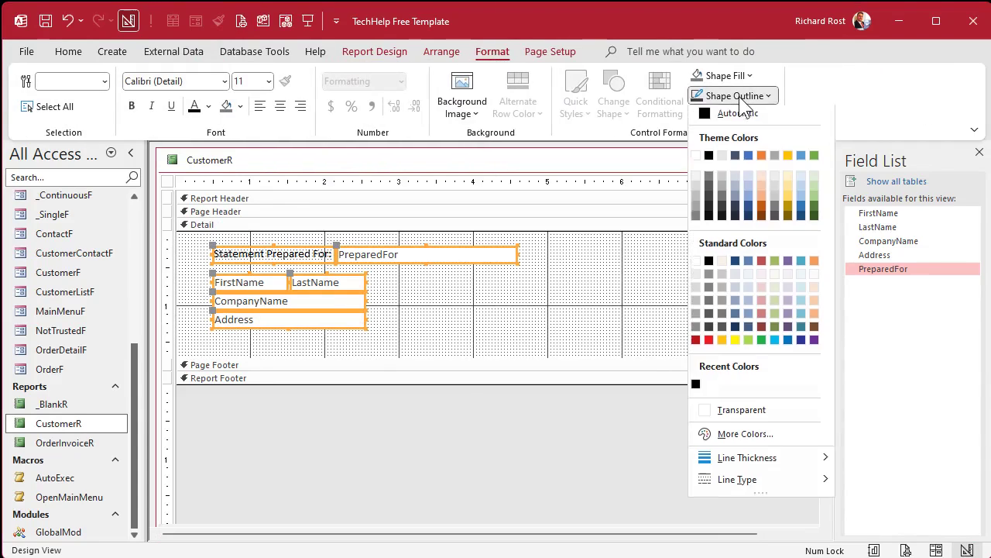
click(758, 414)
click(488, 322)
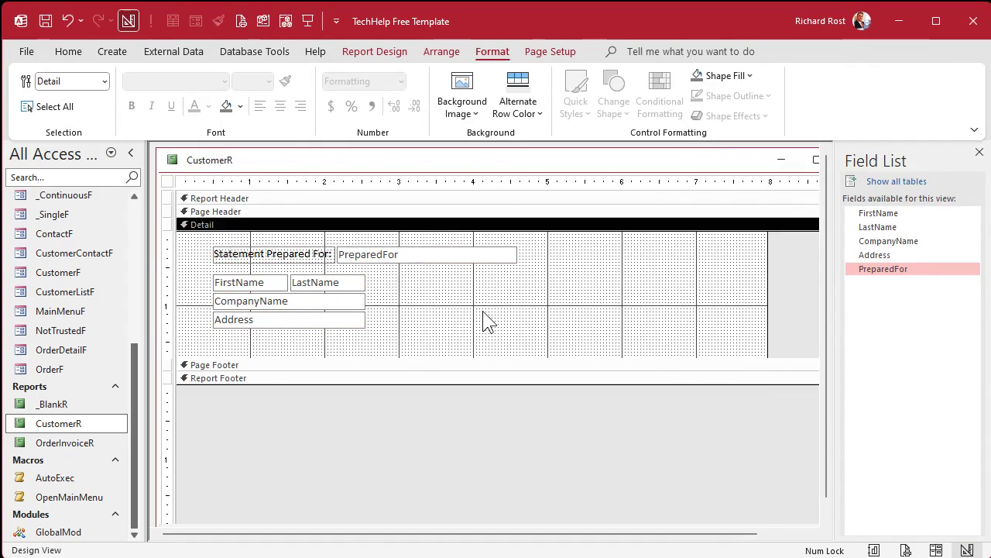
right_click(385, 161)
click(436, 305)
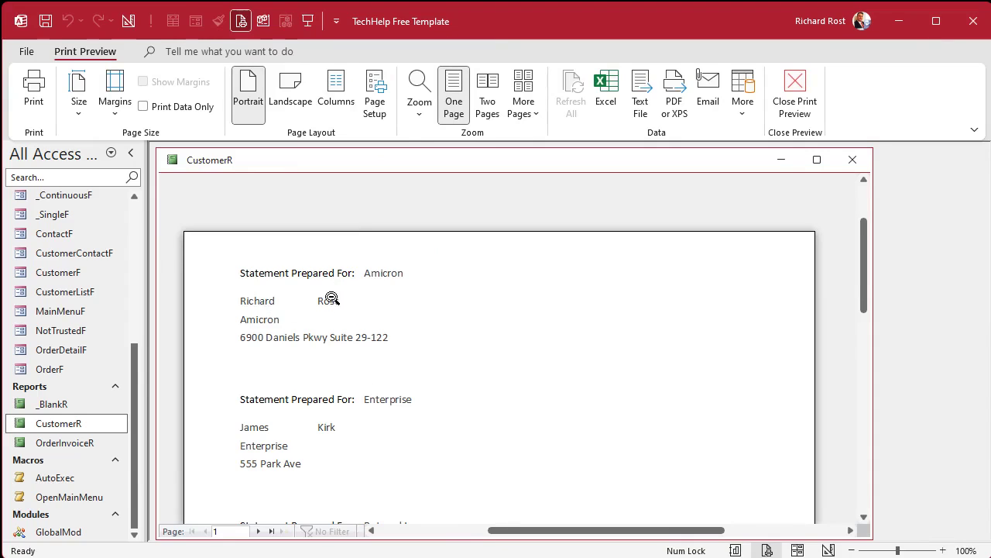
- In Design View, delete the "Statement Prepared For:" label and move the PreparedFor box into its place, aligned with the FirstName box's starting edge
right_click(475, 166)
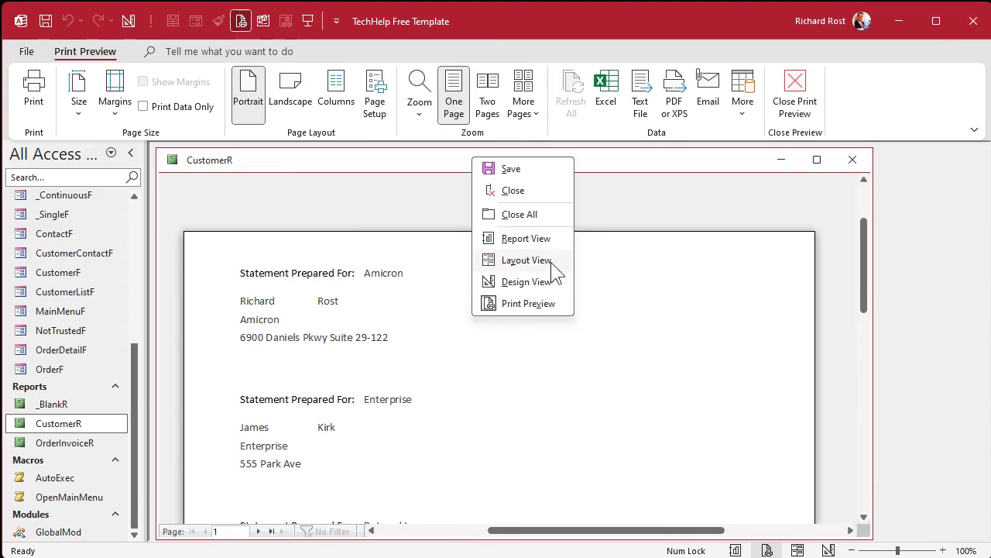
click(546, 280)
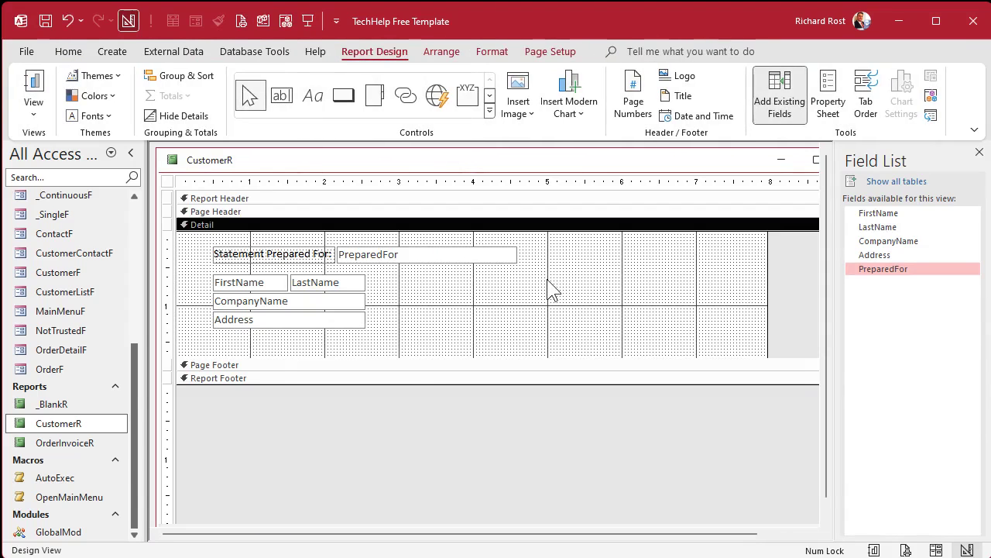
click(297, 258)
key(Delete)
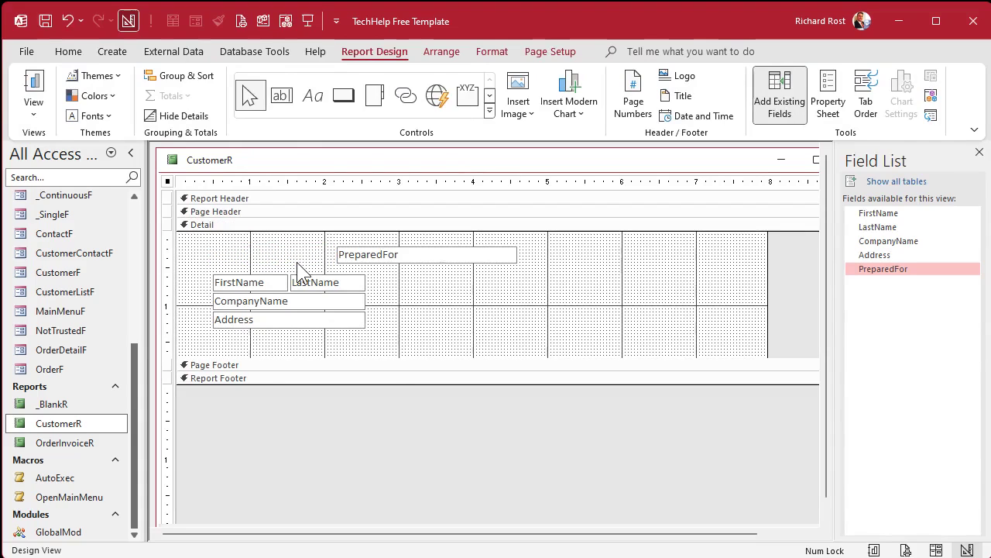
drag(398, 263, 279, 258)
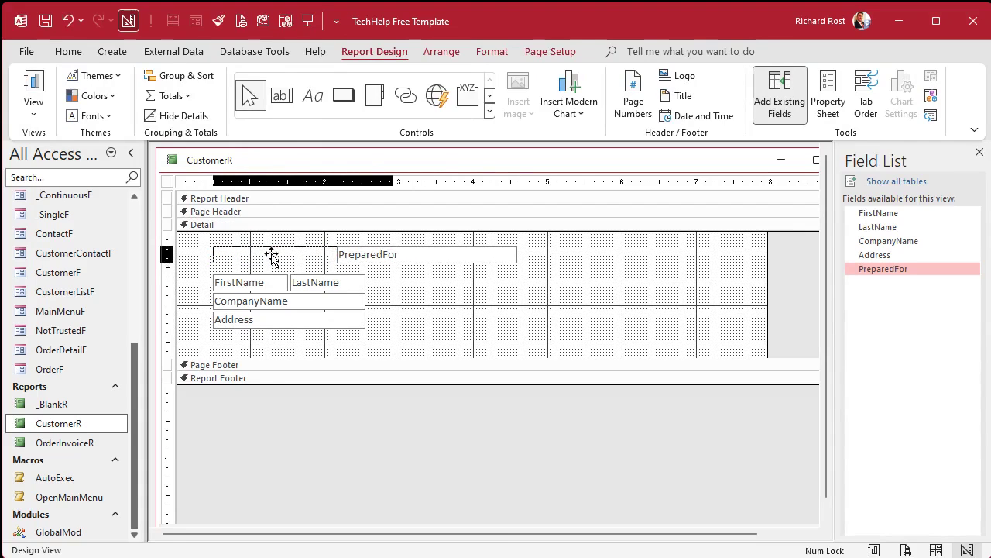
drag(271, 254, 273, 254)
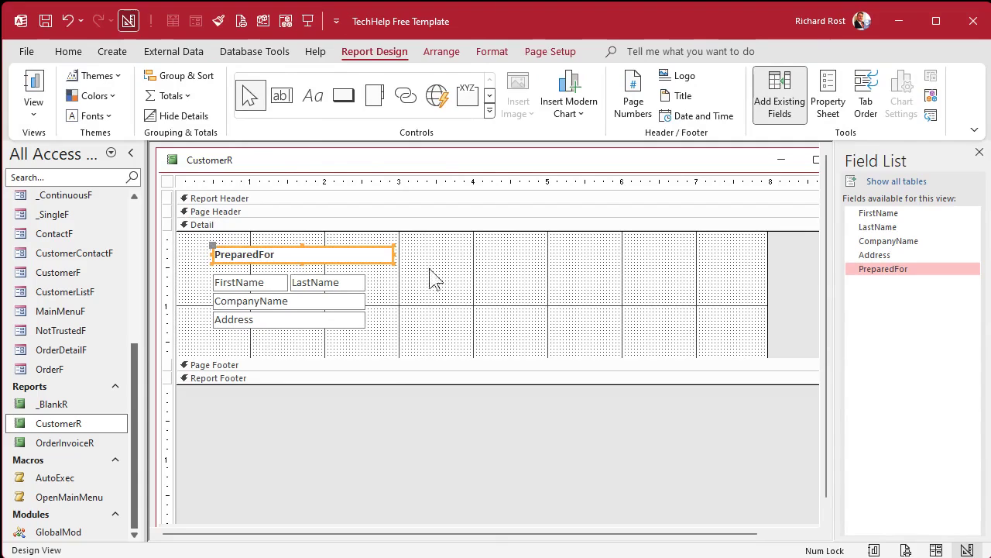
- Make the PreparedFor box's text bold and widen the box to about the 3.8-inch ruler mark
key(ctrl+b)
click(396, 254)
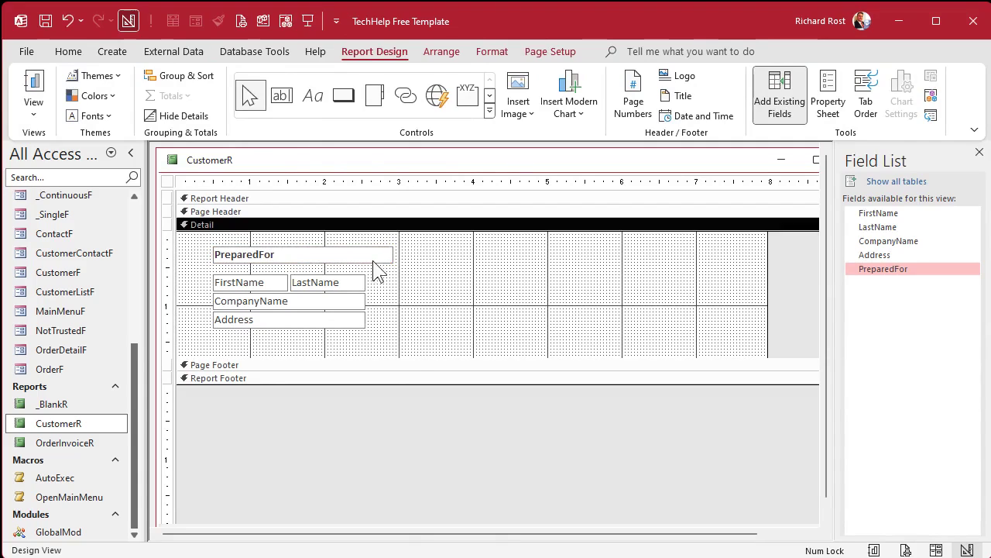
click(391, 255)
drag(393, 254, 461, 254)
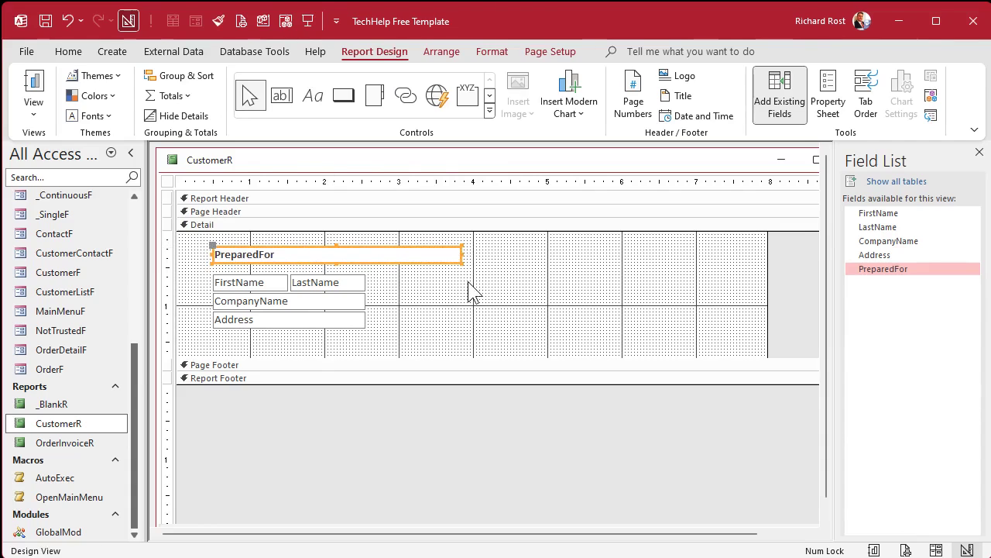
click(469, 284)
- Replace the Field List with a widened Property Sheet showing all properties, and rename the PreparedFor text box as PreparedForTxt
click(978, 153)
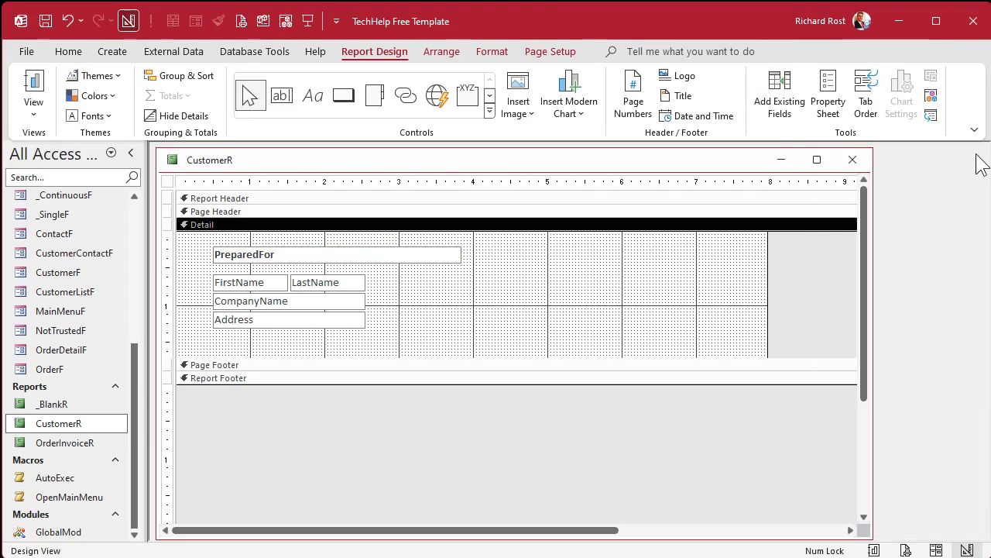
click(828, 116)
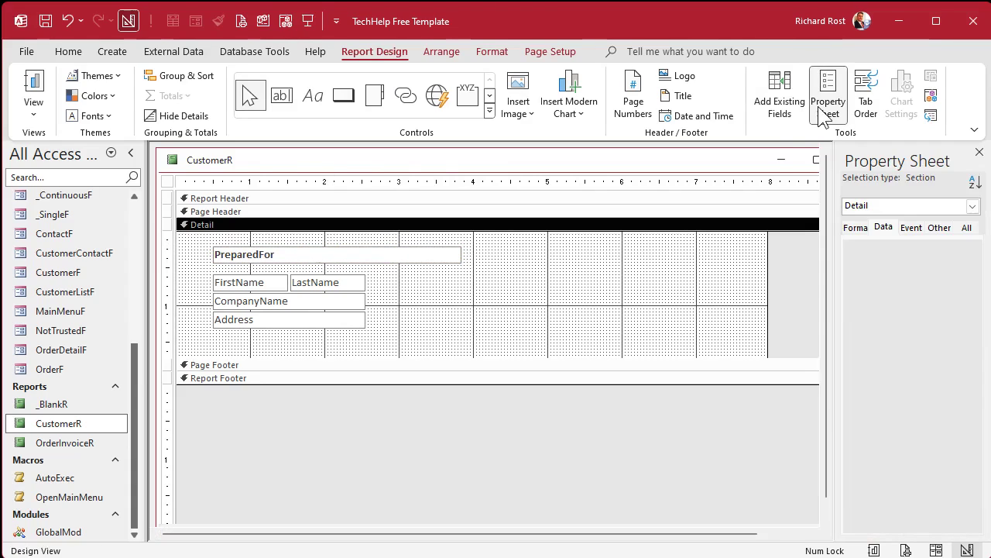
click(302, 258)
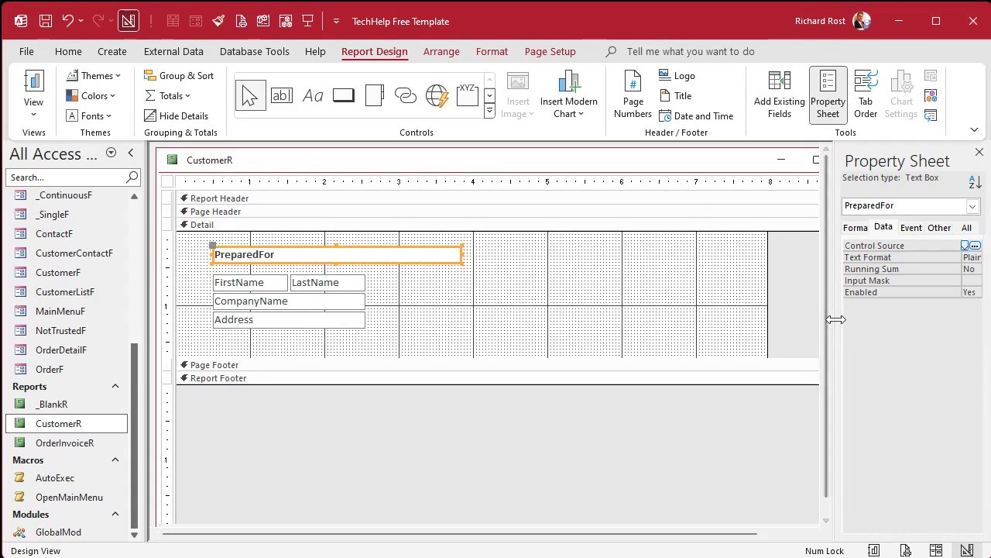
drag(831, 317, 671, 317)
click(838, 227)
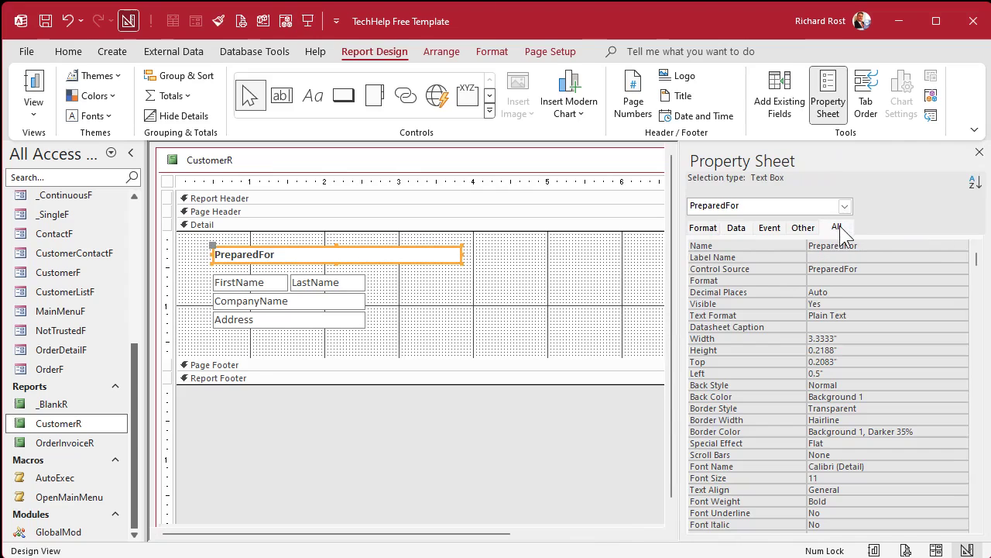
click(863, 270)
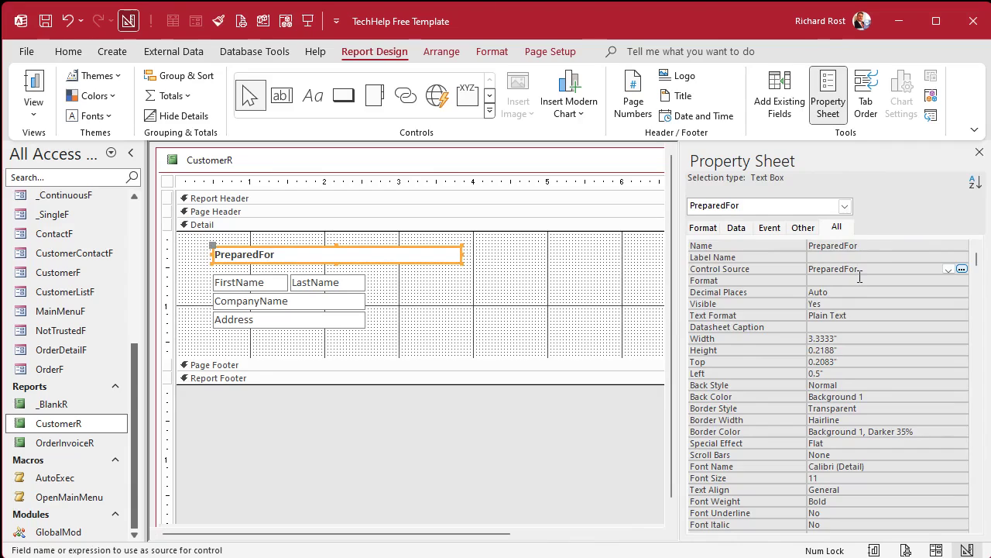
click(869, 245)
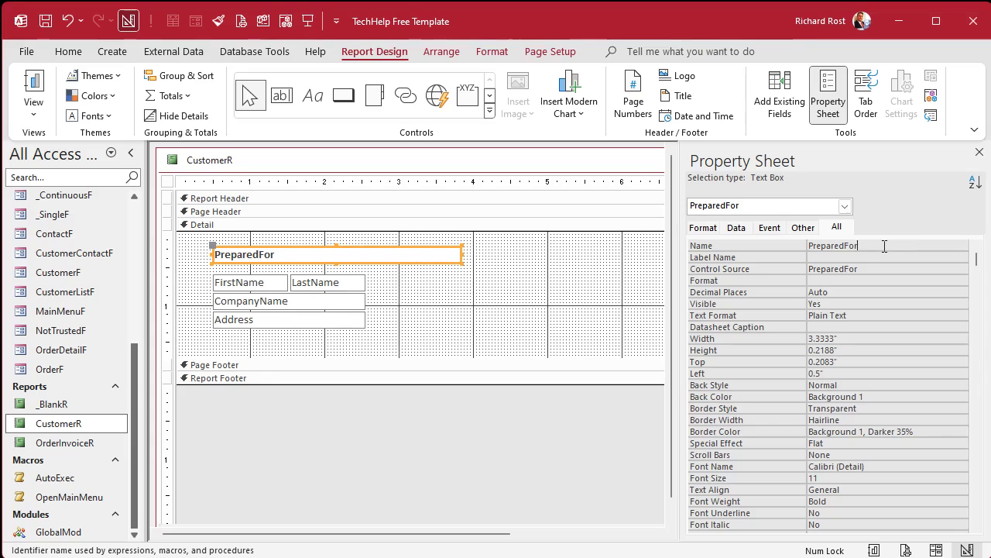
key(Return)
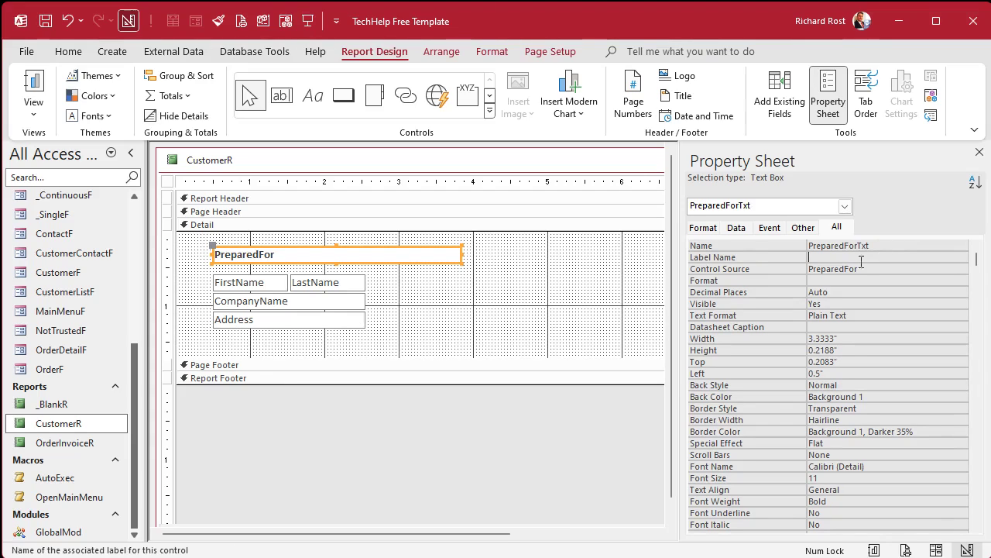
- Set PreparedForTxt's Control Source to ="Statement Prepared For: " & PreparedFor and show the report in Print Preview
click(858, 269)
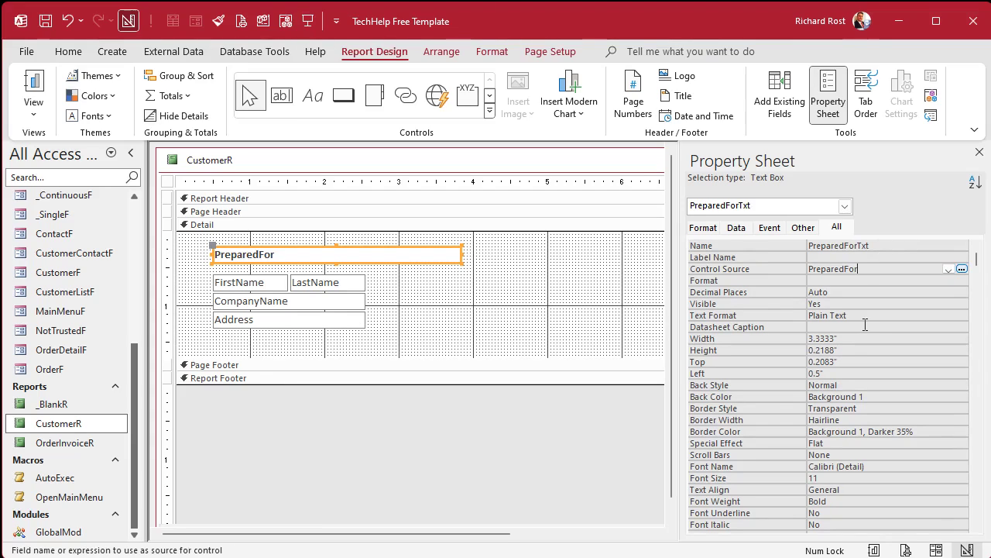
key(shift+F2)
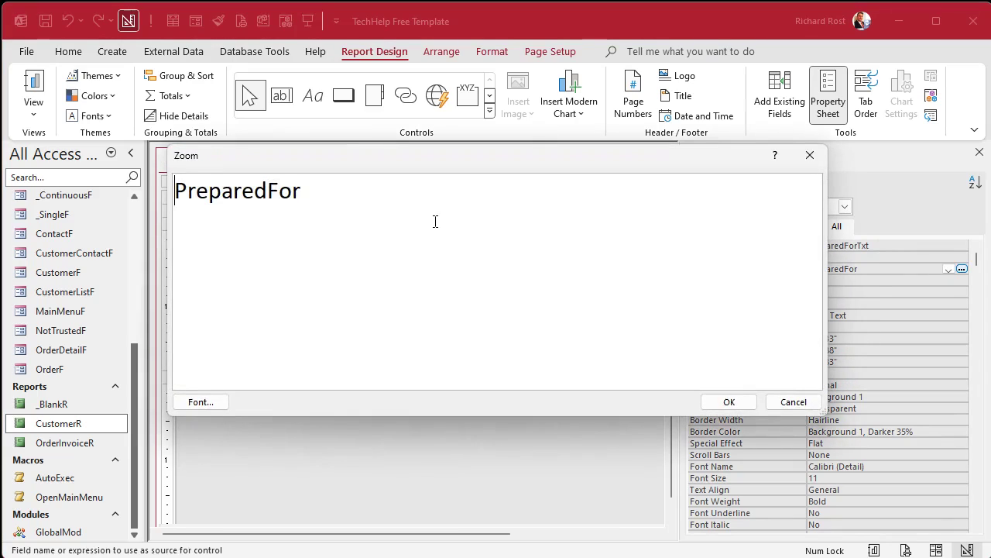
text(=)
text("Statement Pre)
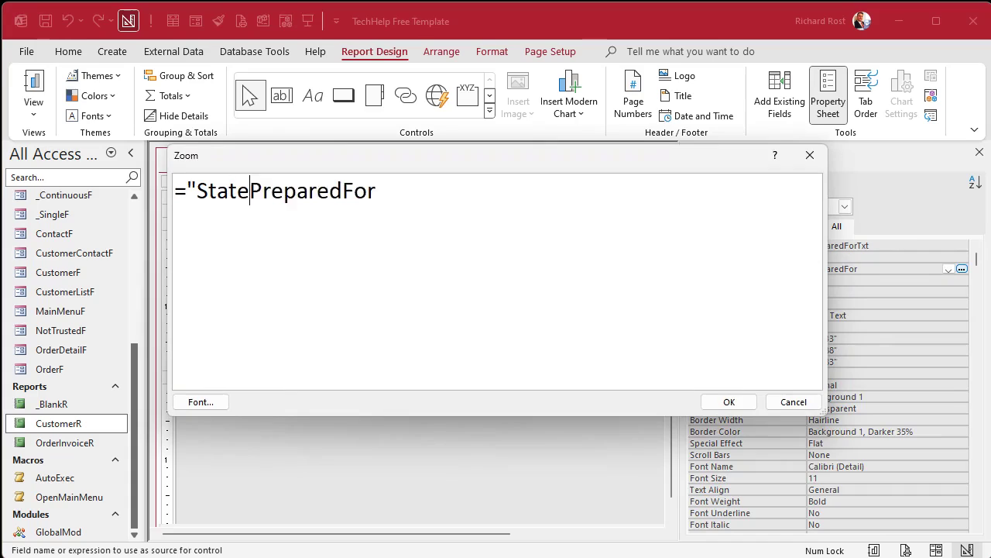
text(pared For)
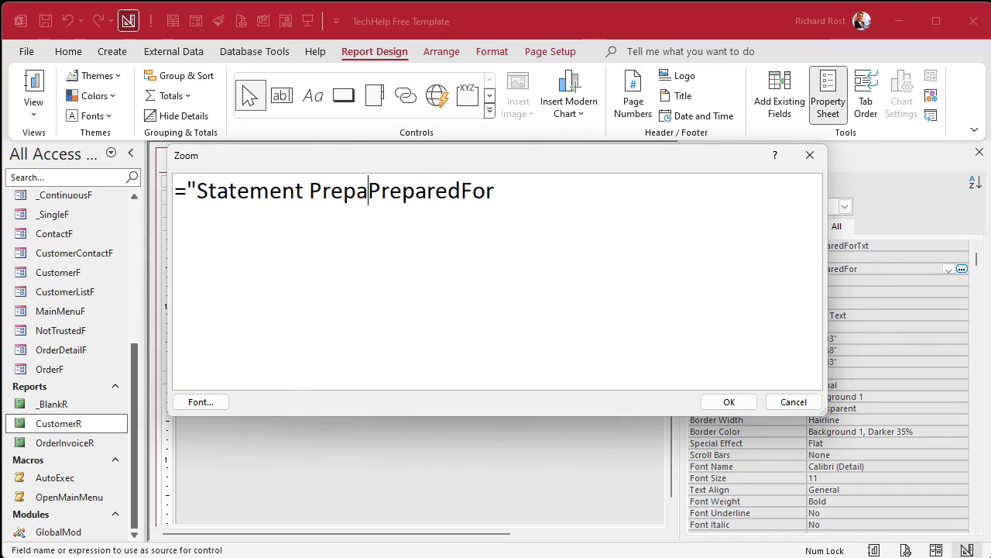
text(: " &)
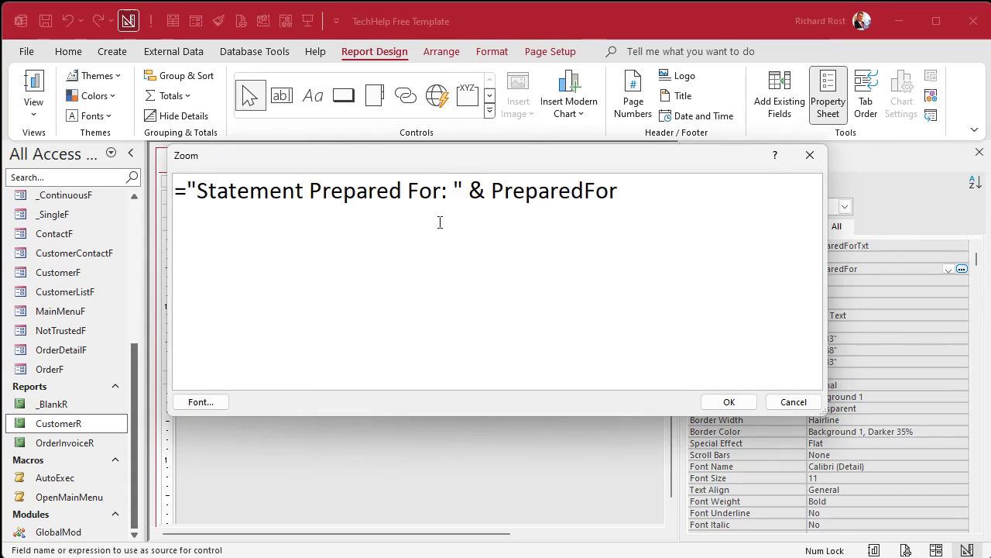
double_click(558, 194)
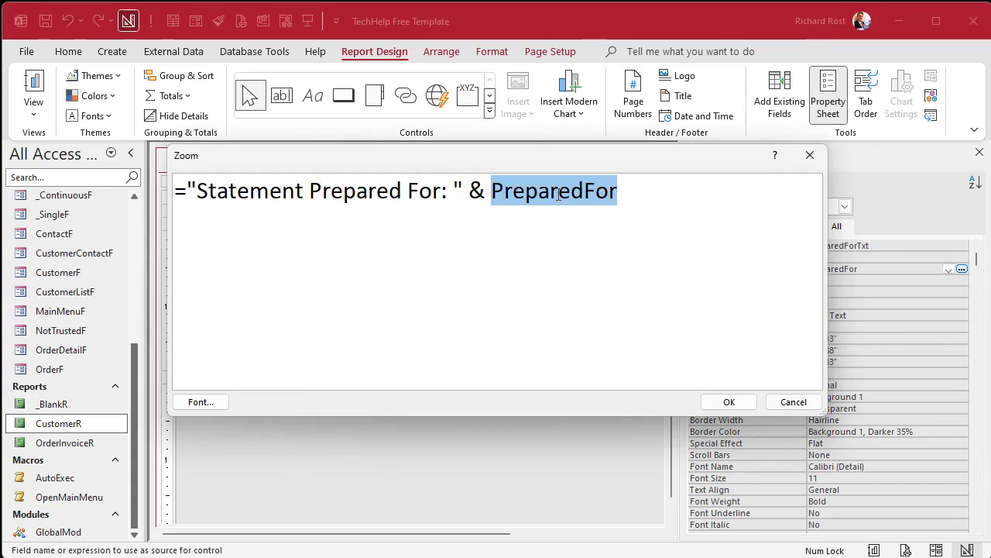
click(728, 402)
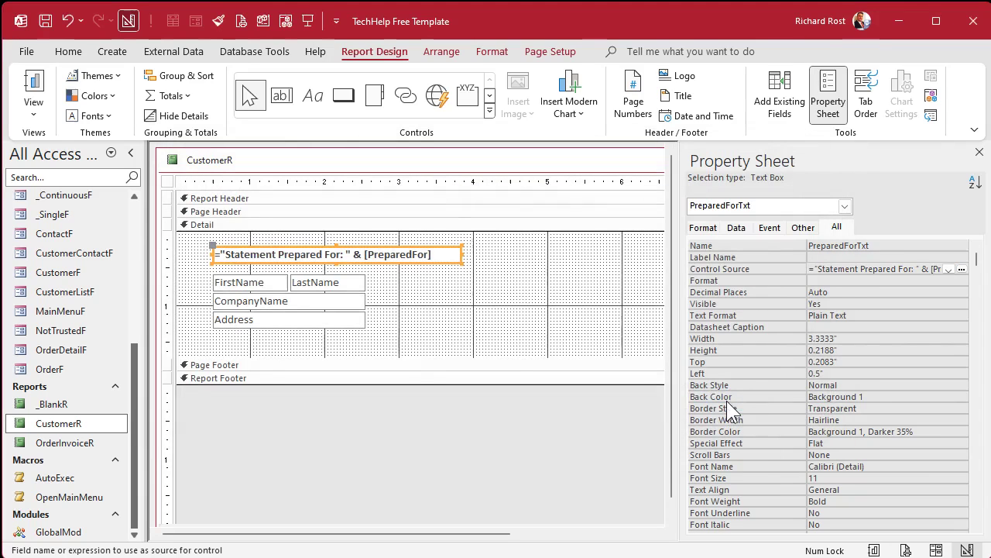
click(525, 312)
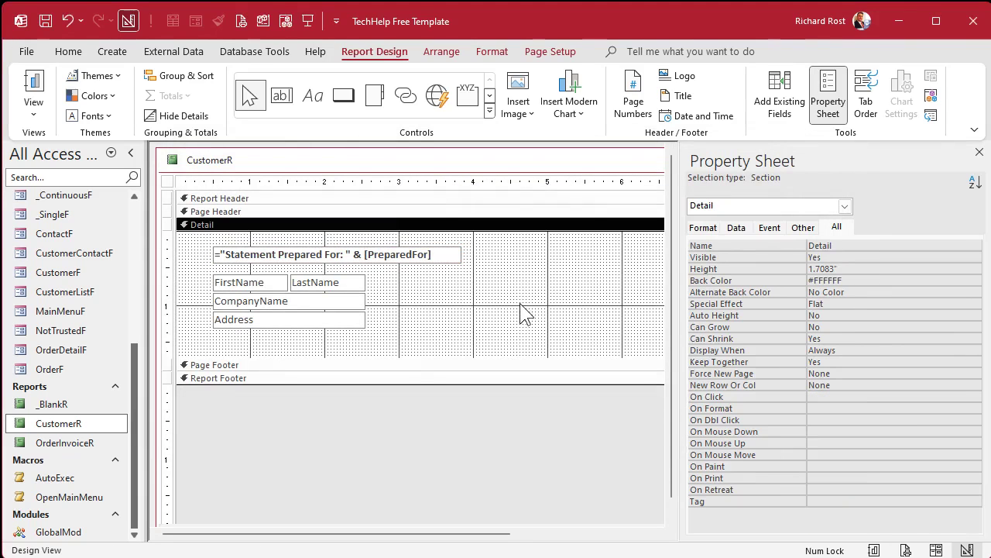
right_click(386, 161)
click(443, 308)
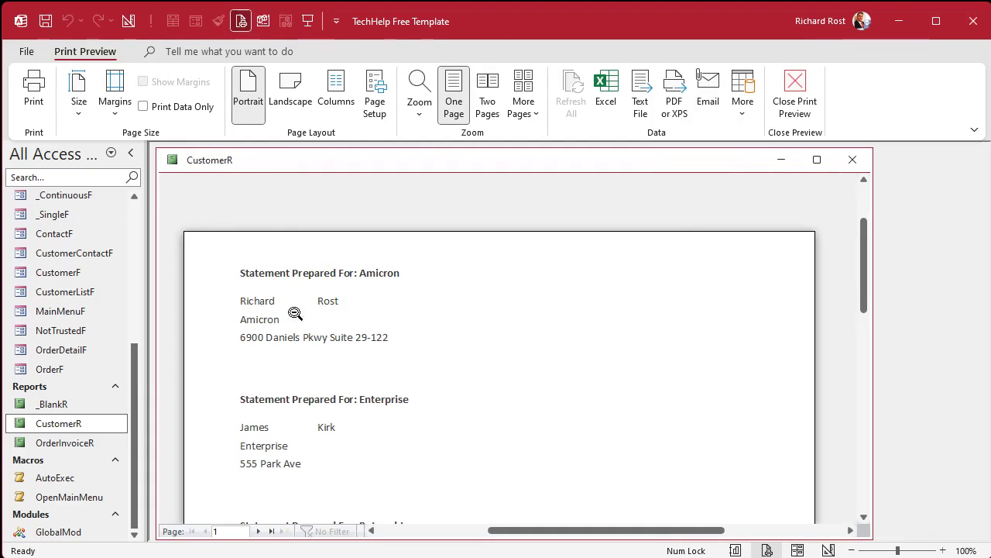
- Return to Design View, delete the LastName box, and widen the FirstName box to match the CompanyName box below it
right_click(399, 166)
click(453, 292)
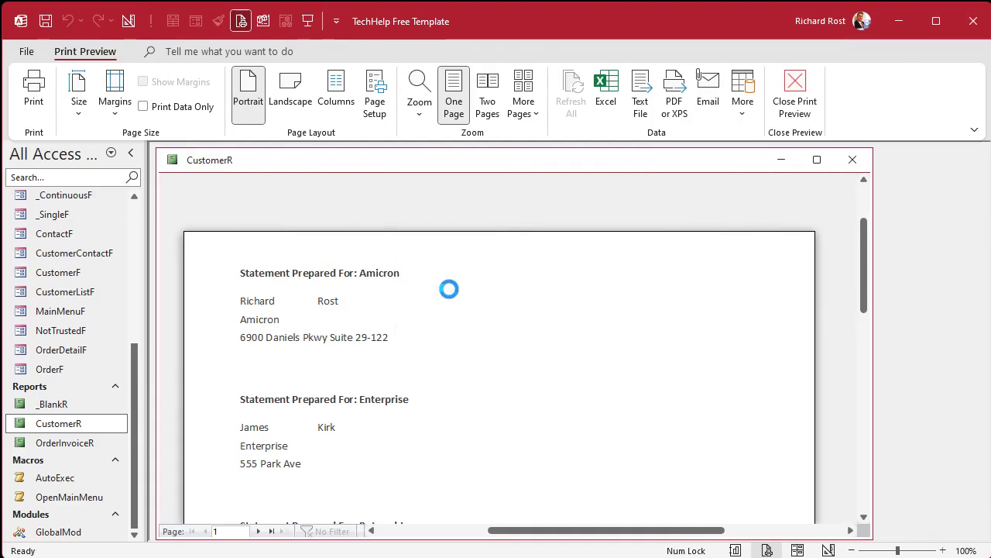
click(343, 280)
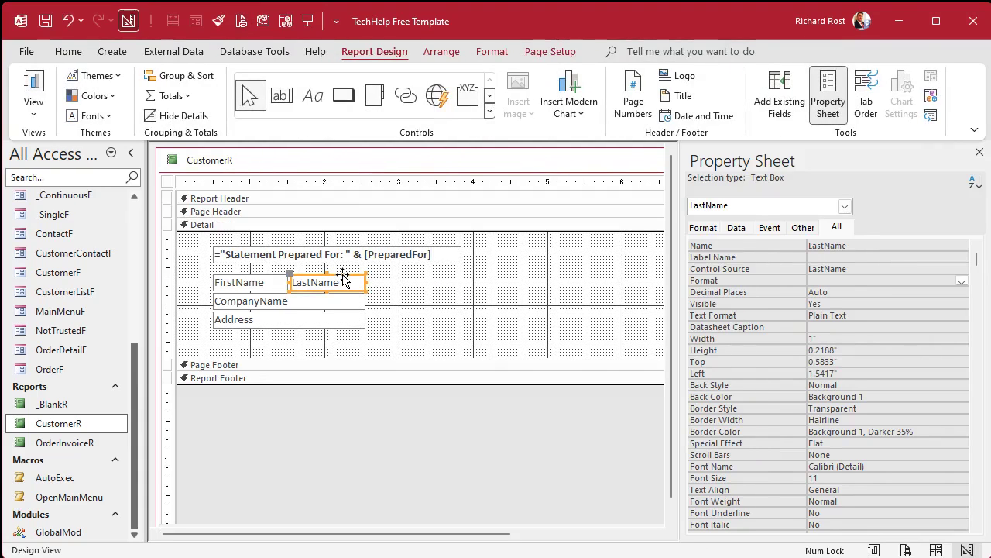
key(Delete)
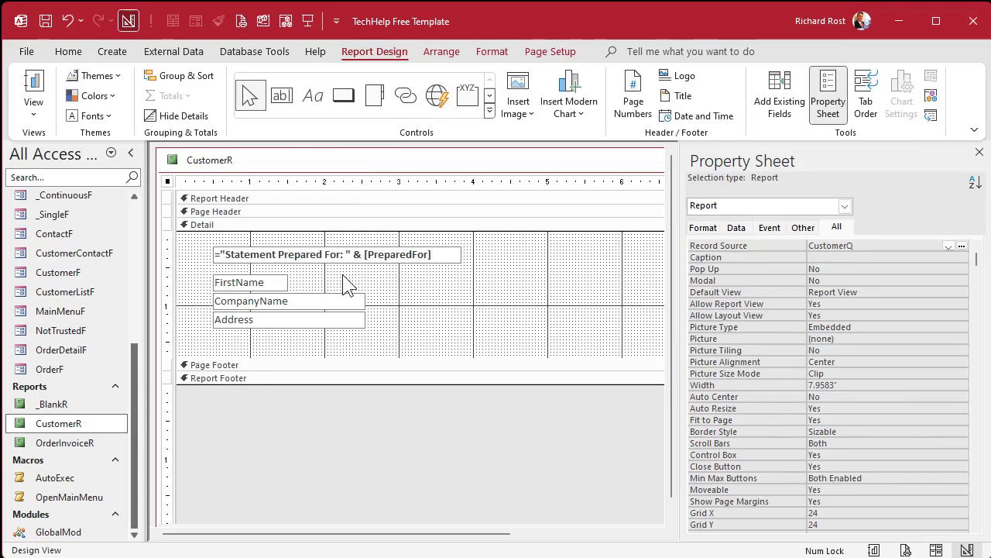
click(282, 283)
drag(286, 280, 365, 281)
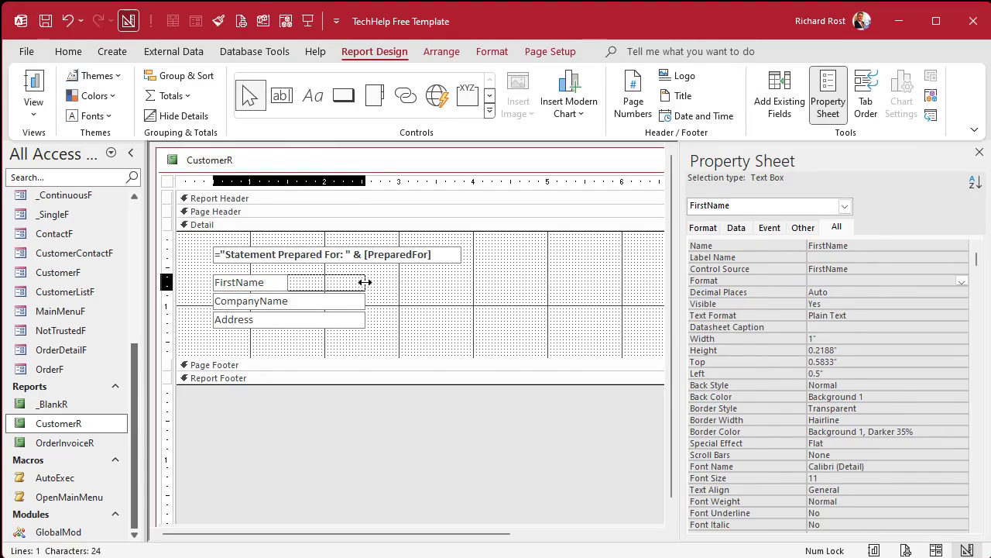
click(392, 321)
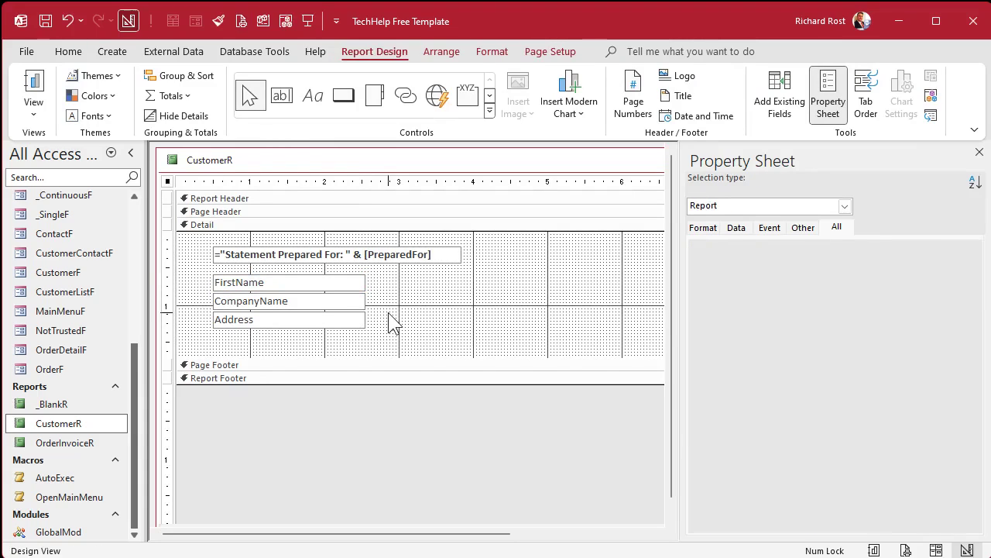
- Rename the FirstName text box as PersonName
click(283, 279)
double_click(836, 246)
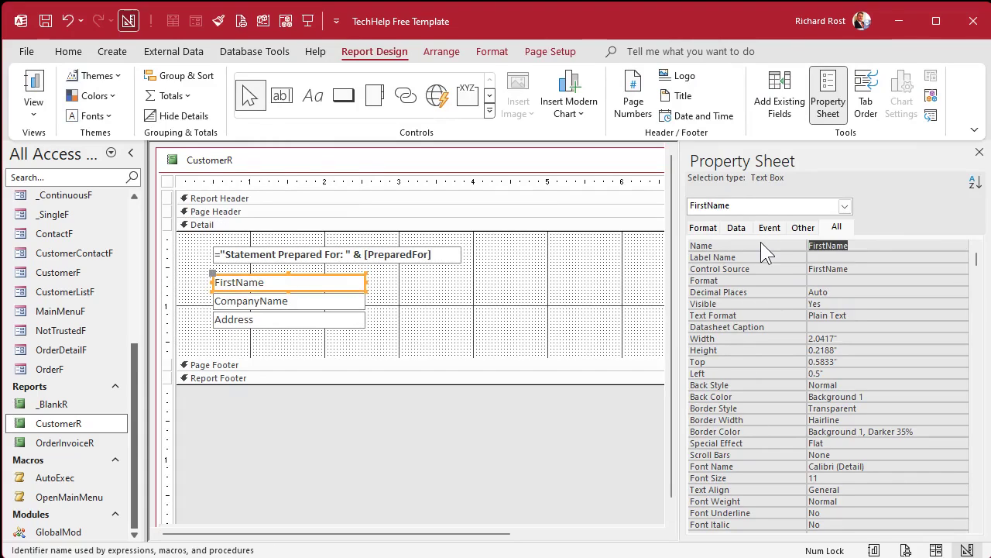
text(PersonName)
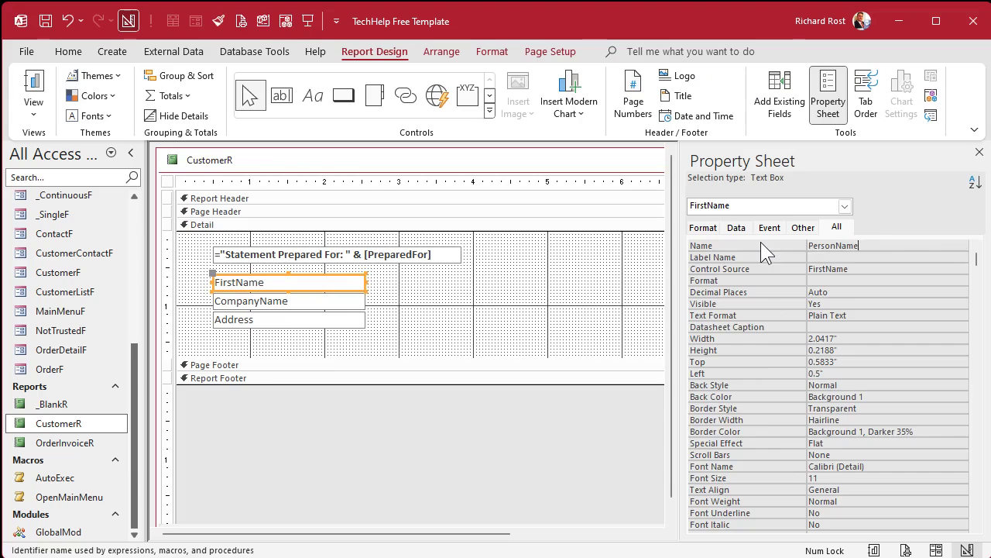
key(Return)
- Set the PersonName text box's Control Source to =FirstName & " " & LastName
click(873, 266)
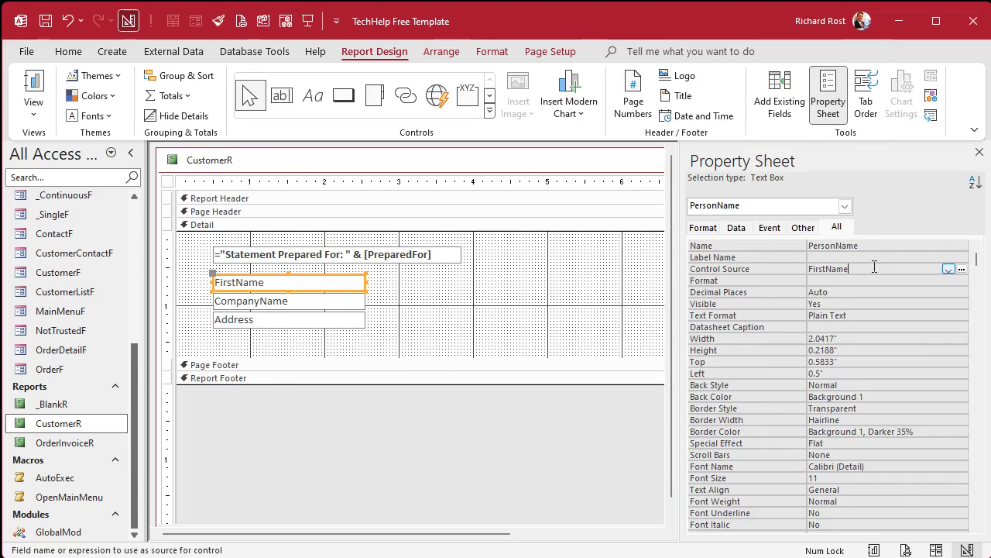
key(shift+F2)
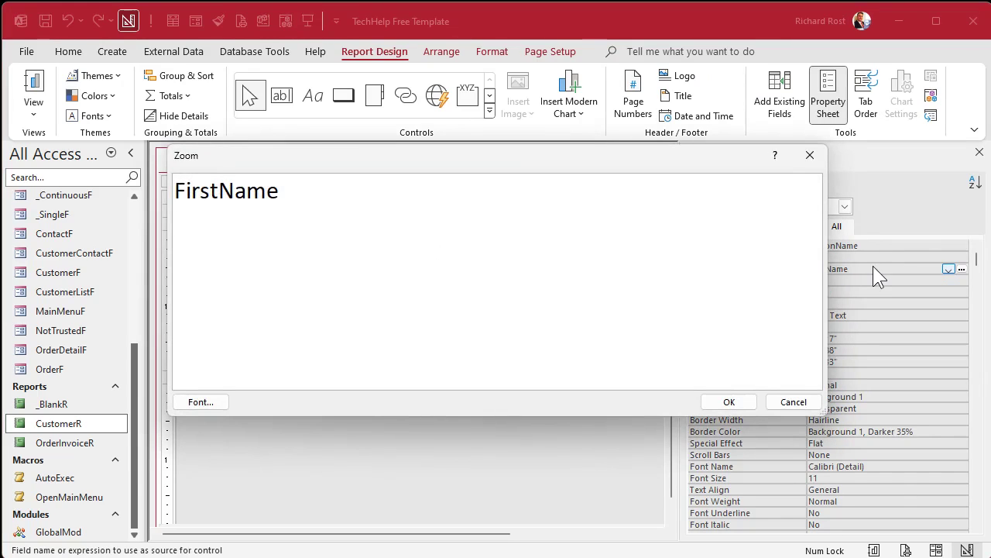
text(=FirstName )
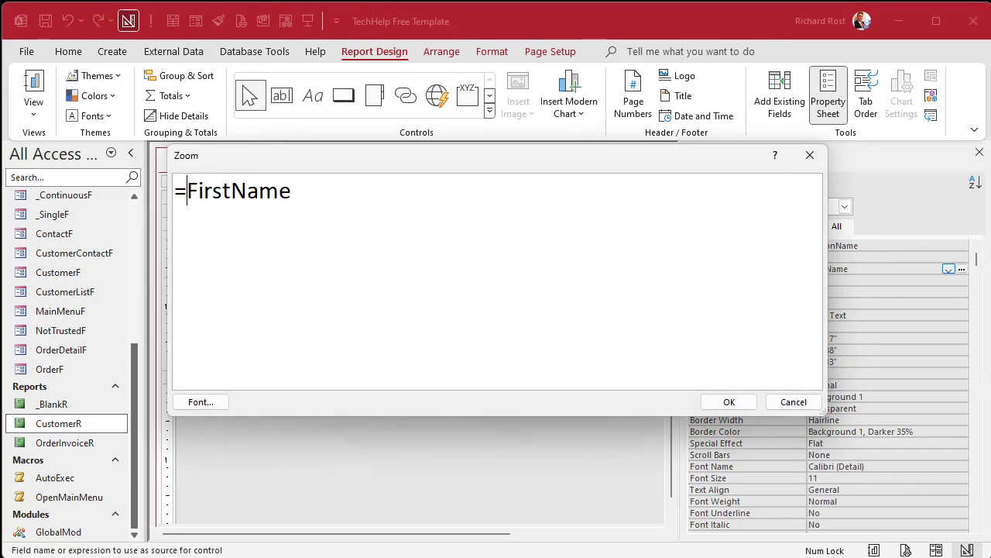
text(& " " & Lasn)
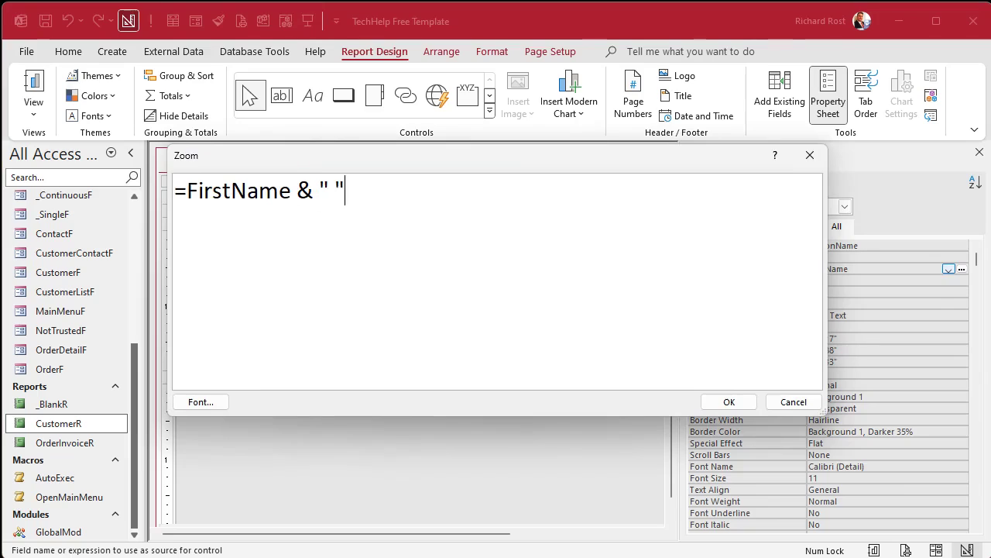
key(BackSpace)
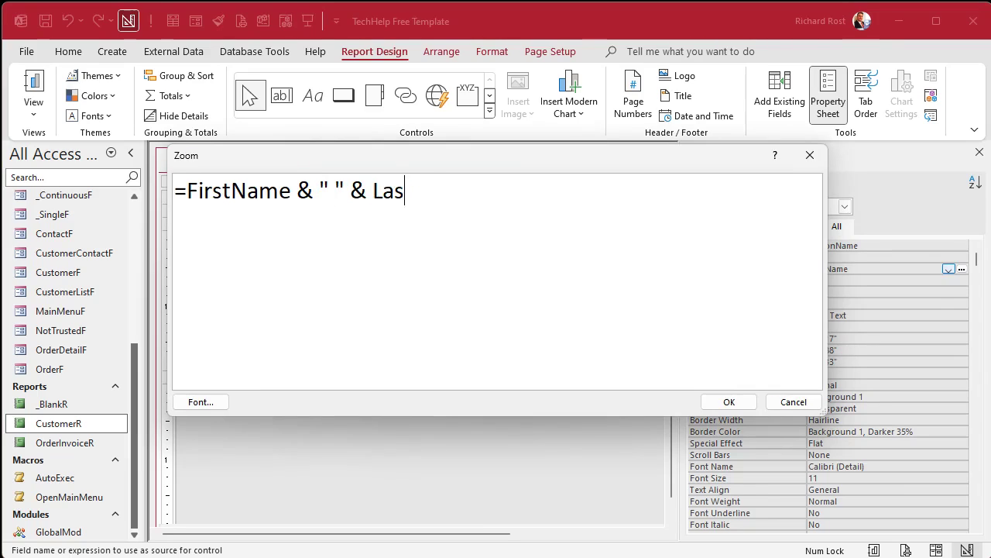
text(tName)
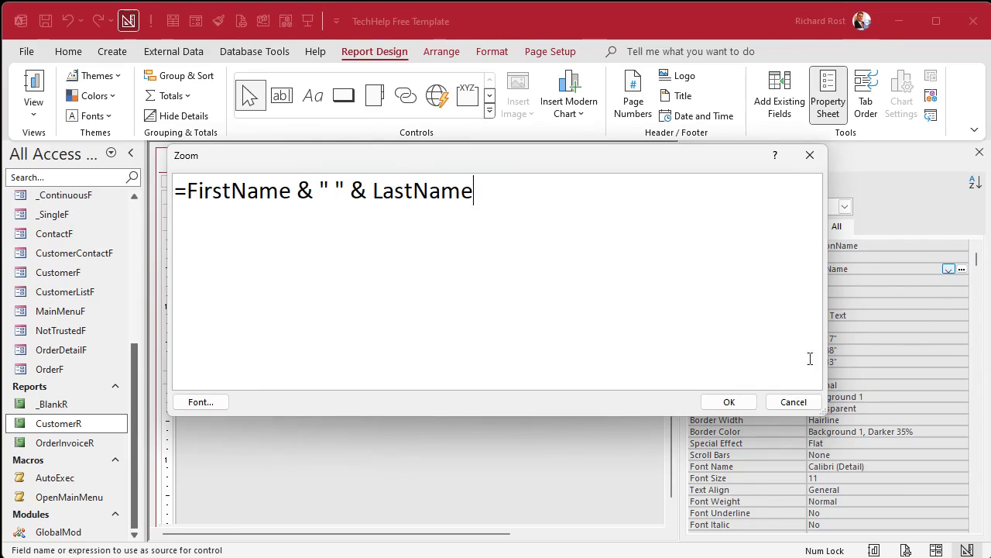
click(729, 403)
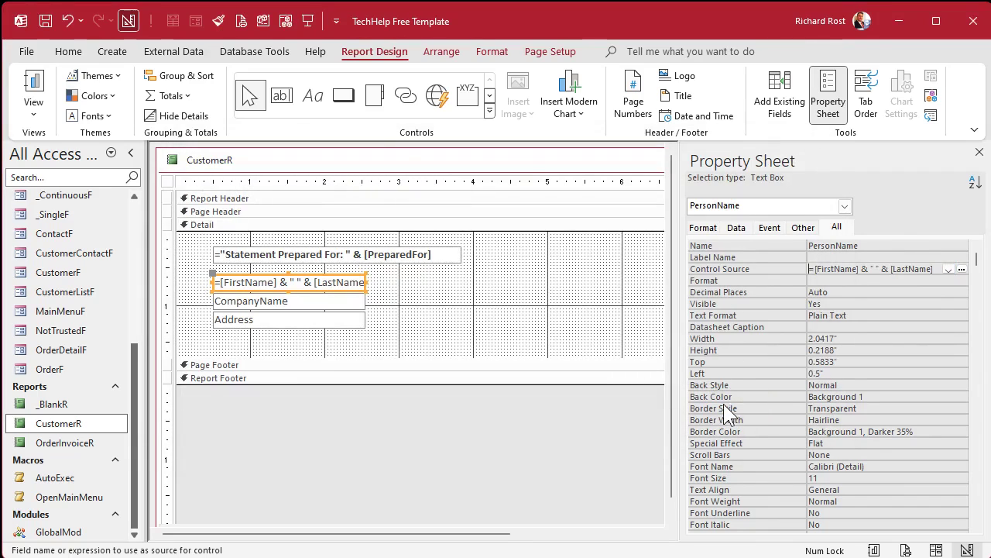
- Show the report in Print Preview and examine the name lines, including records that have no person name
right_click(418, 167)
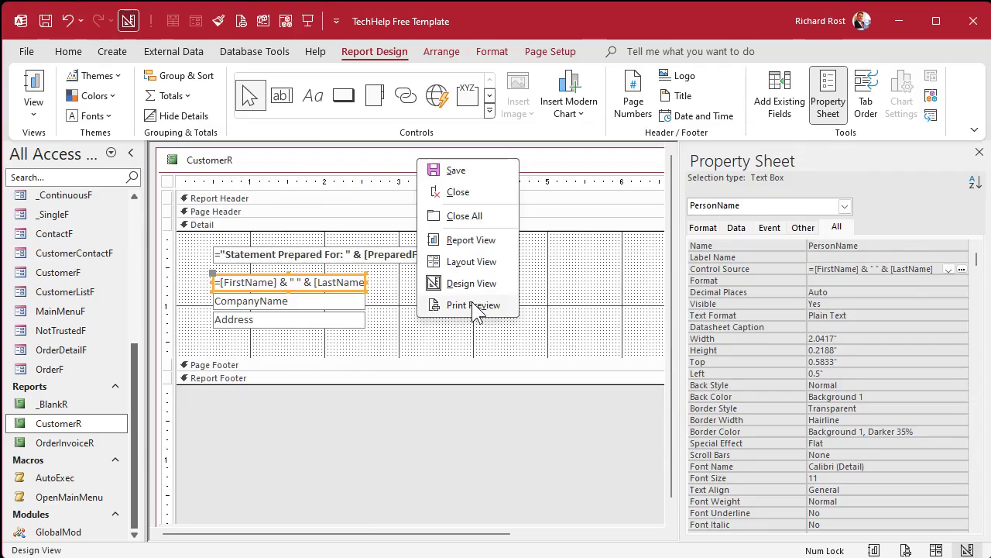
click(474, 305)
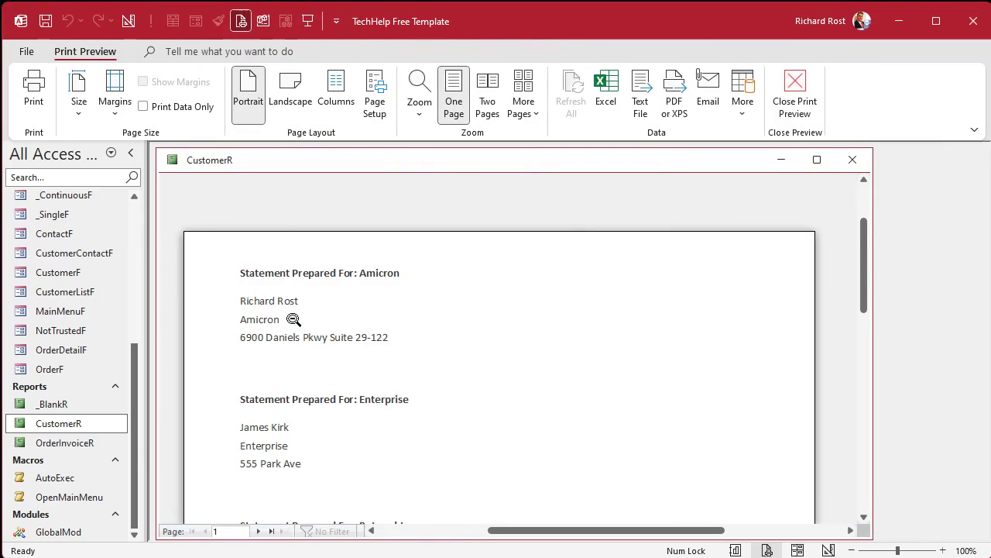
click(355, 432)
click(433, 364)
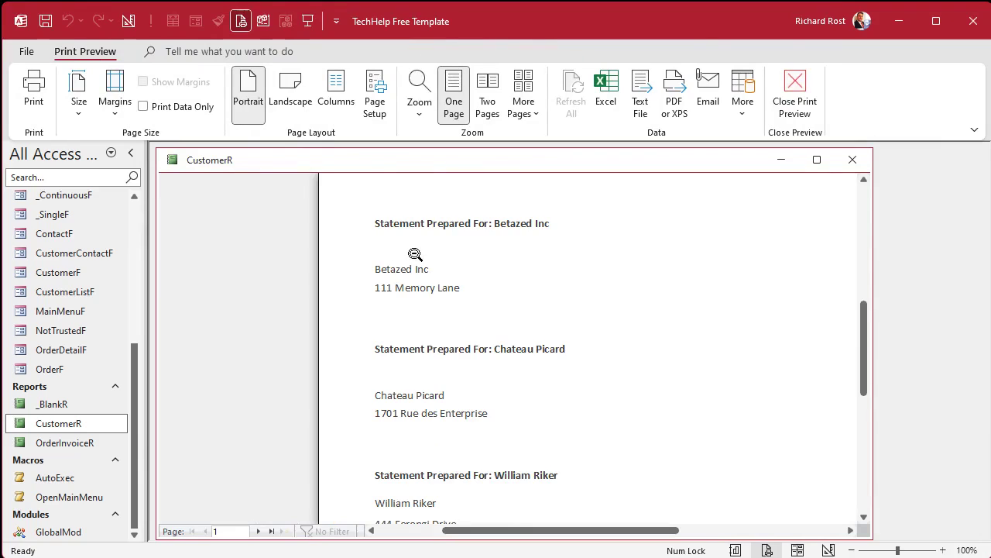
click(493, 286)
click(432, 309)
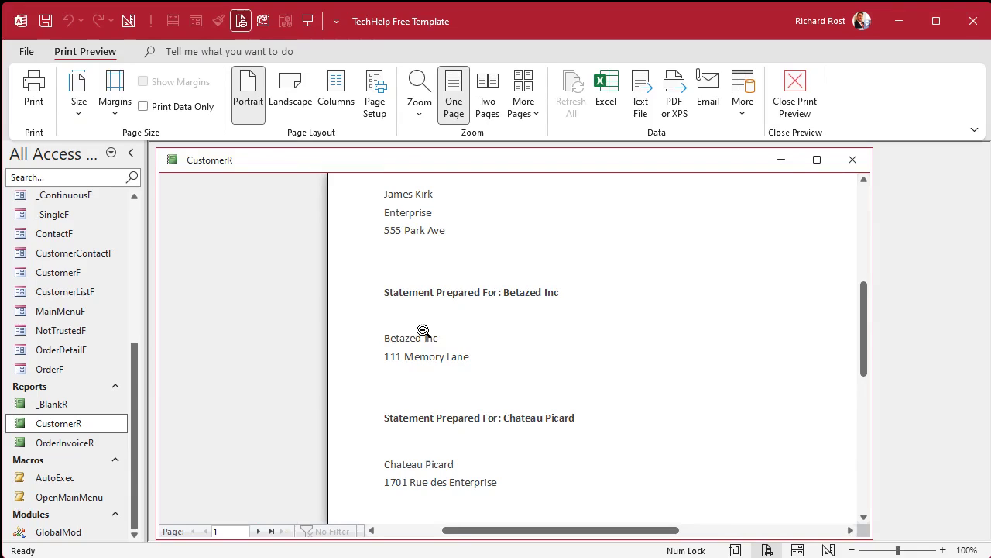
- Return to Design View and wrap PersonName's Control Source in Trim, making it =Trim([FirstName] & " " & [LastName])
right_click(491, 163)
click(545, 285)
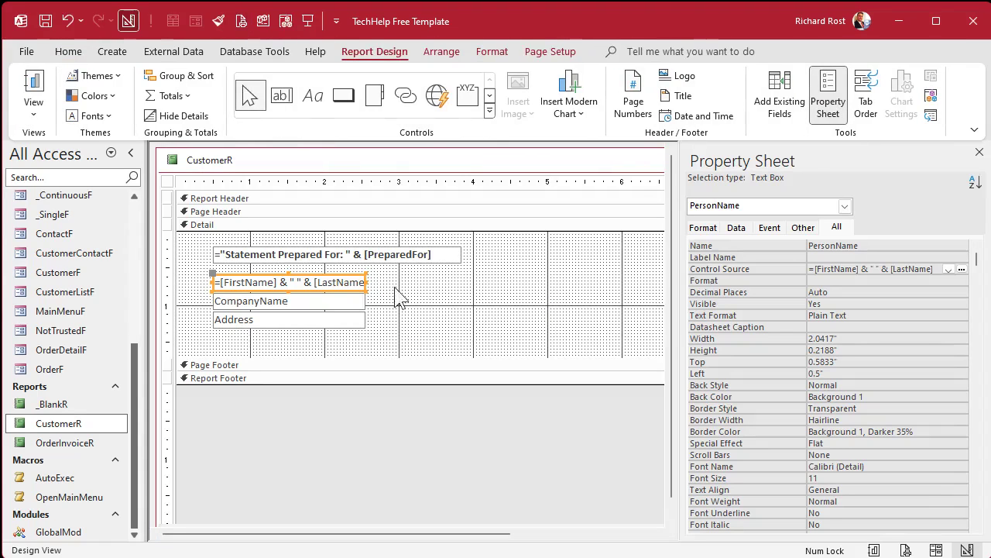
click(894, 270)
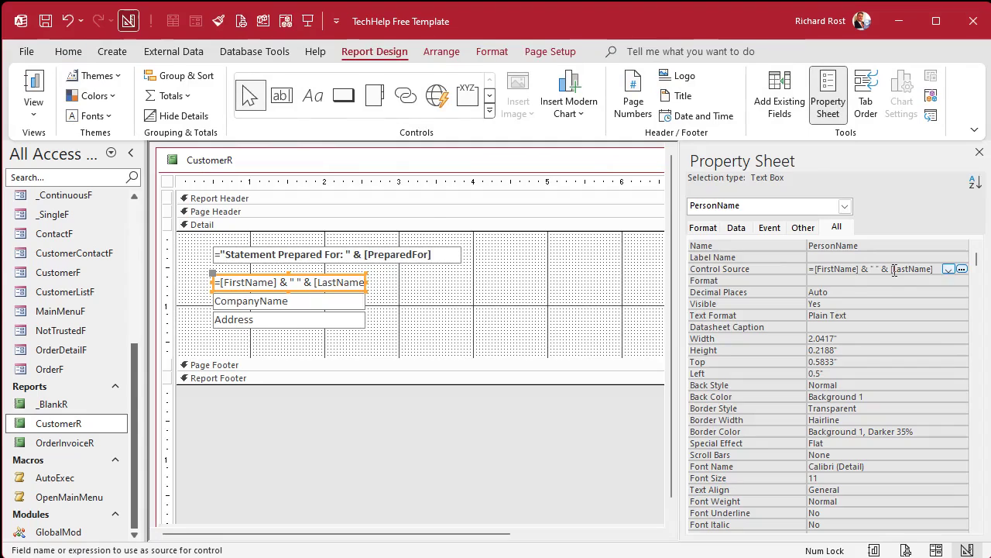
key(shift+F2)
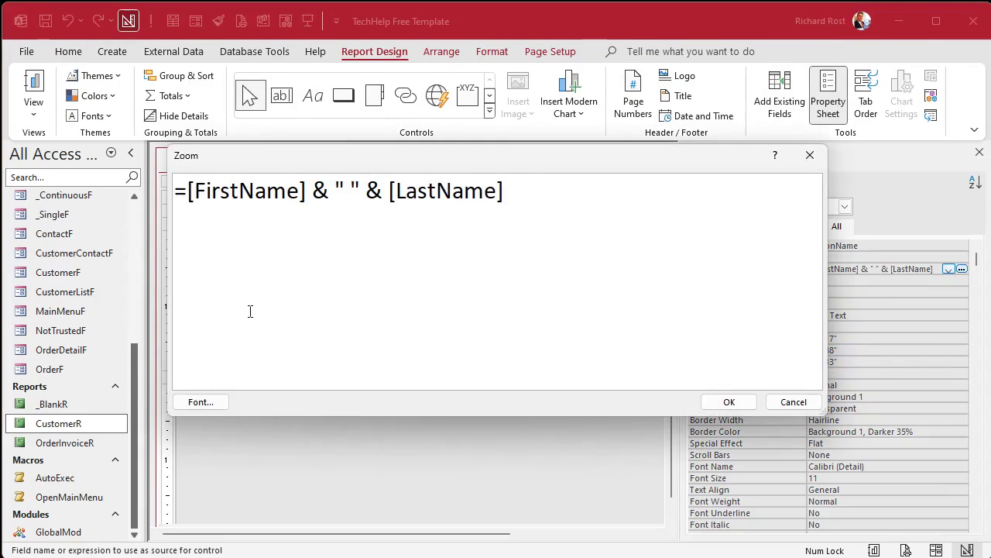
text(Trim()
text())
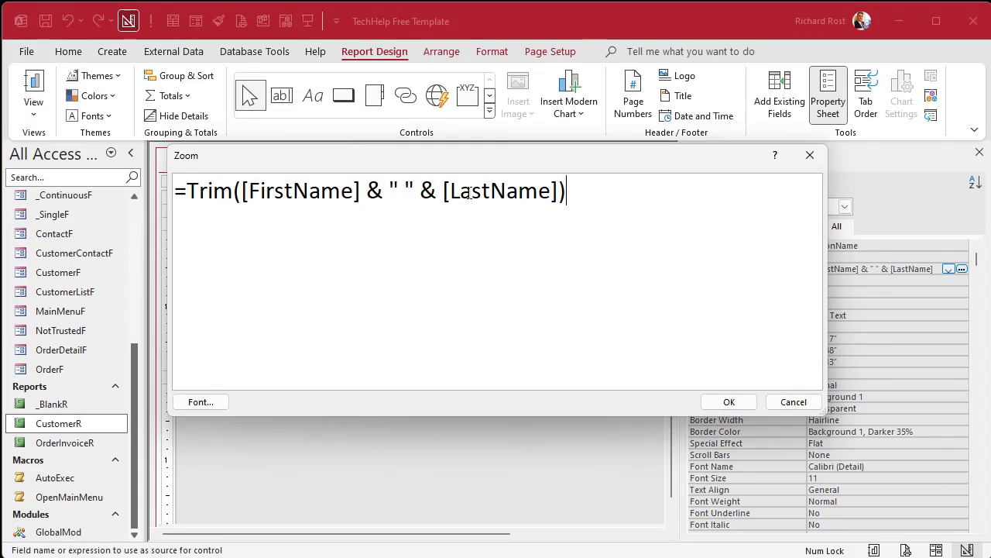
drag(412, 186, 388, 186)
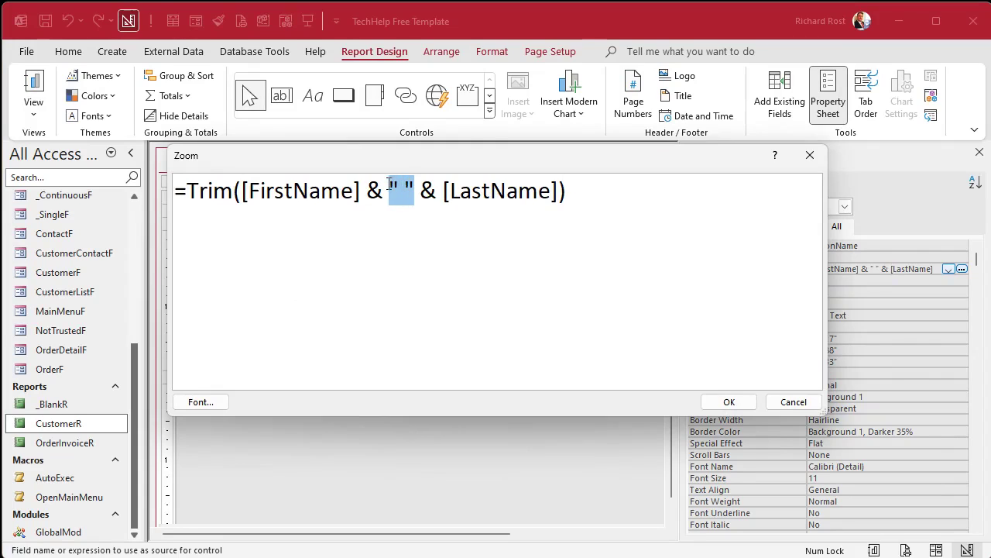
click(728, 401)
click(830, 281)
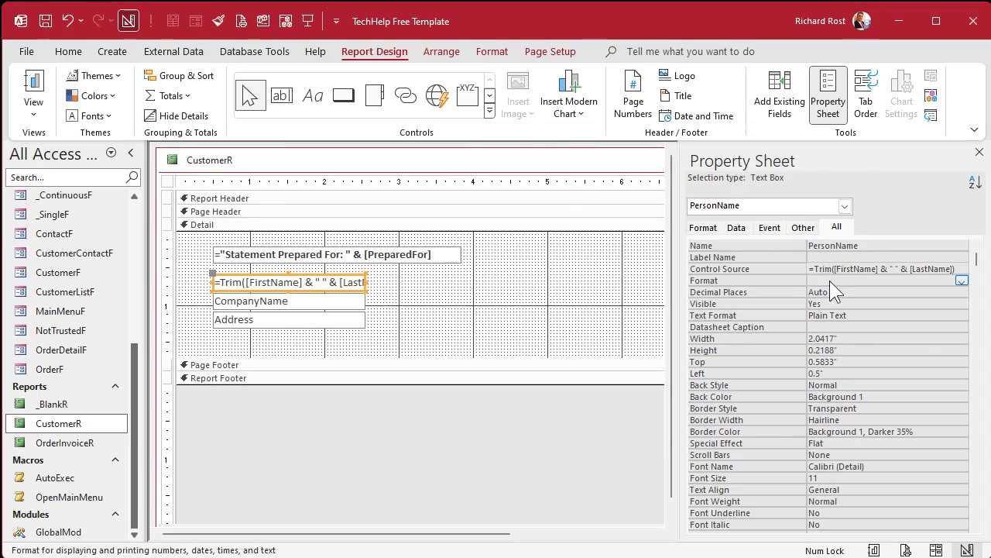
- Preview the printed report and check the spacing of records without a person name
right_click(388, 160)
click(440, 306)
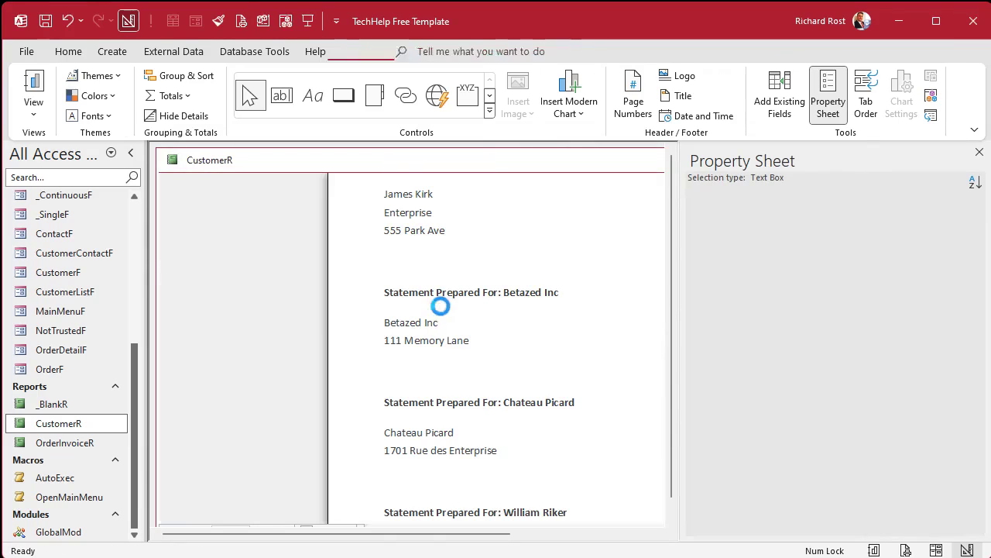
click(446, 435)
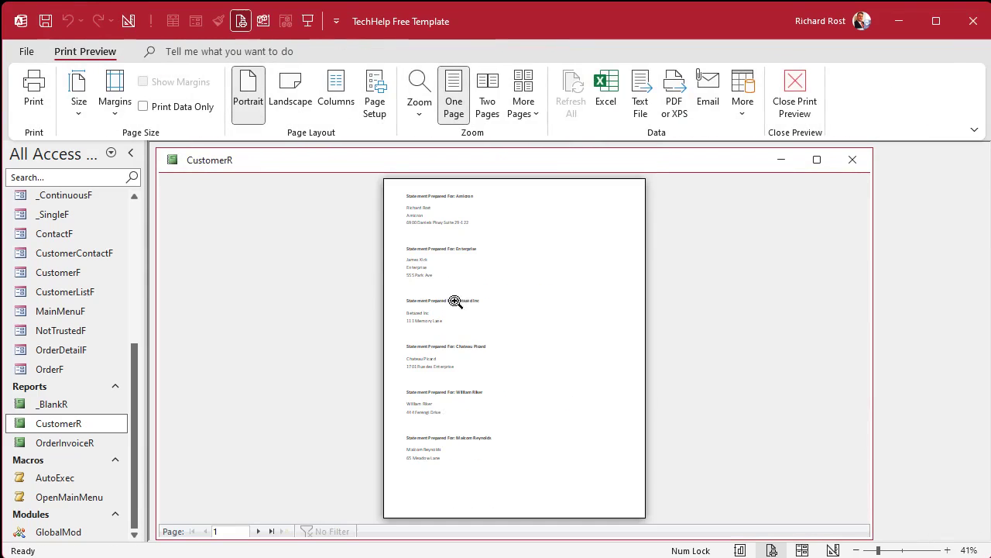
- Return to Design View and remove the Trim function and its closing parenthesis from PersonName's Control Source expression
right_click(381, 178)
click(434, 276)
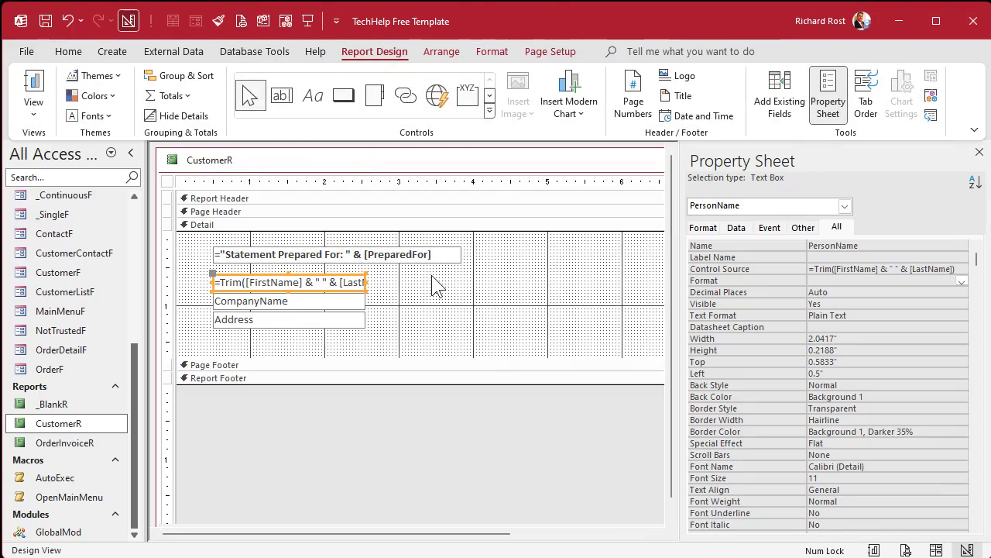
click(854, 271)
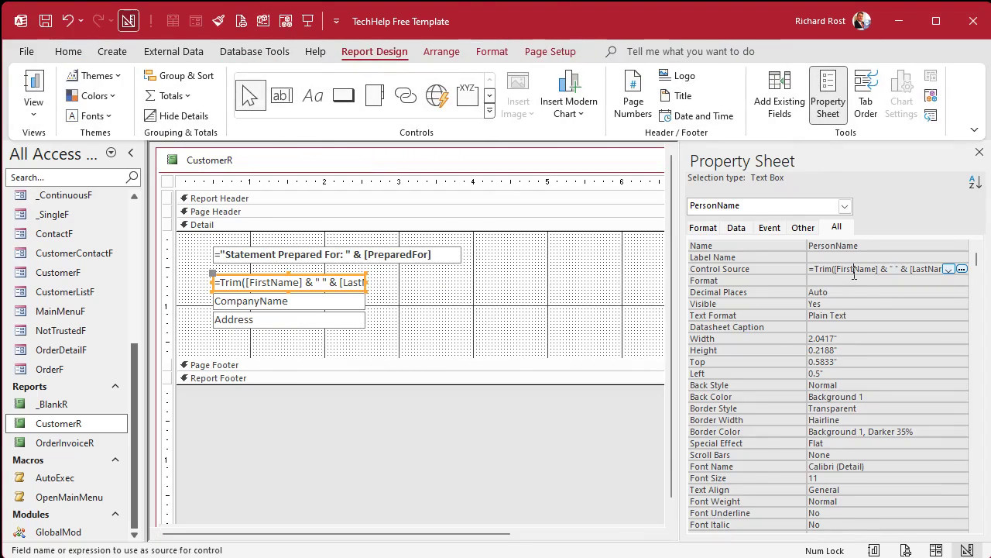
key(shift+F2)
drag(243, 194, 188, 193)
key(Delete)
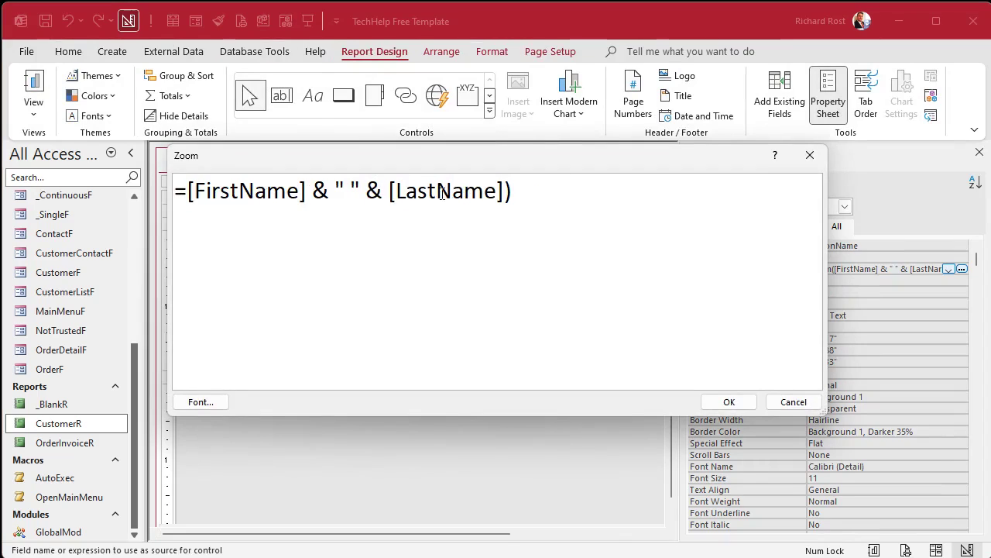
key(BackSpace)
- Replace both & operators in PersonName's Control Source with +, making it =[FirstName] + " " + [LastName]
double_click(330, 191)
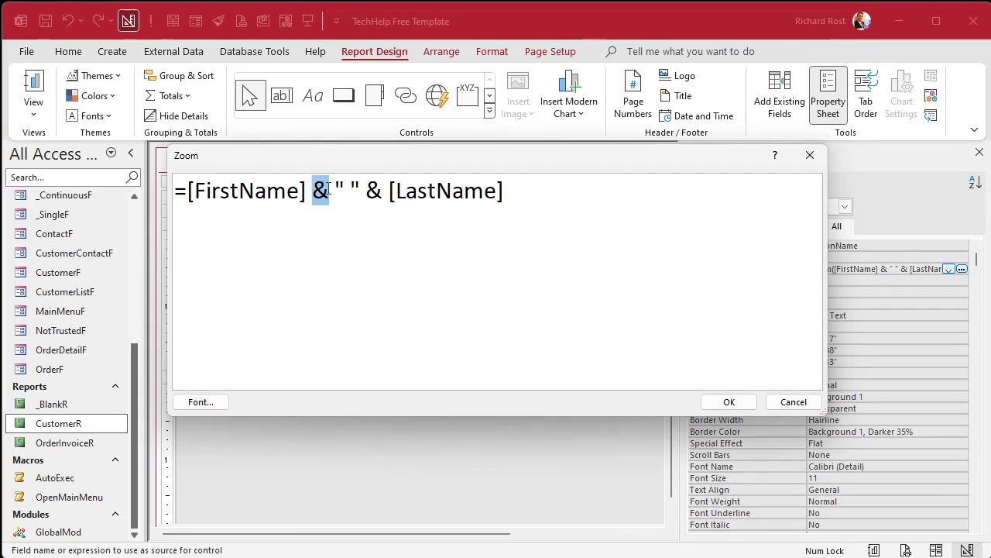
text(+)
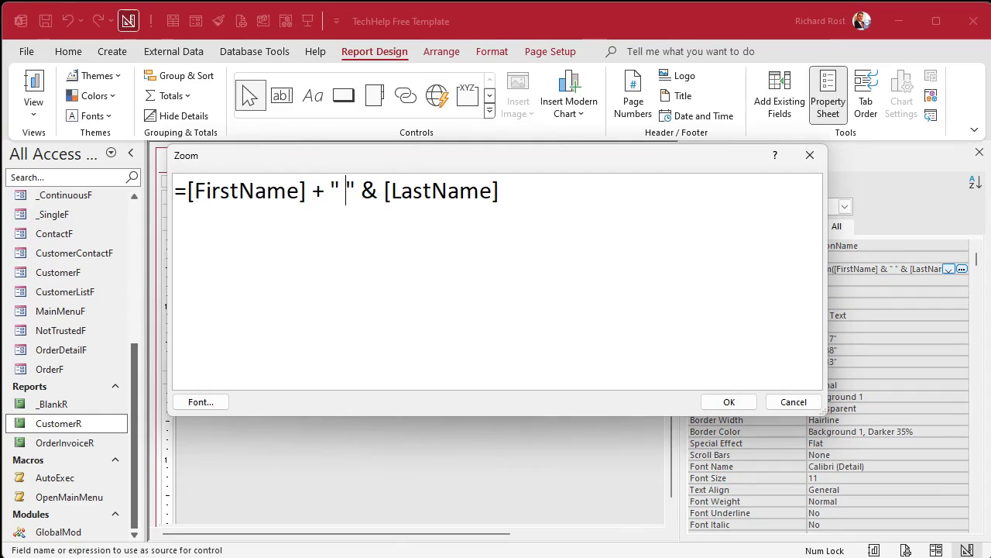
text(+)
key(Delete)
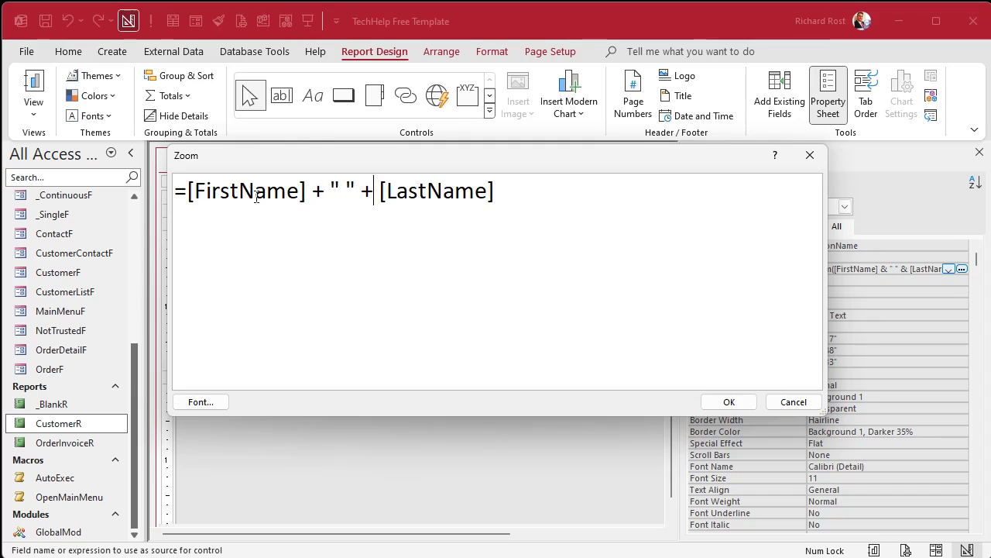
drag(350, 184, 157, 211)
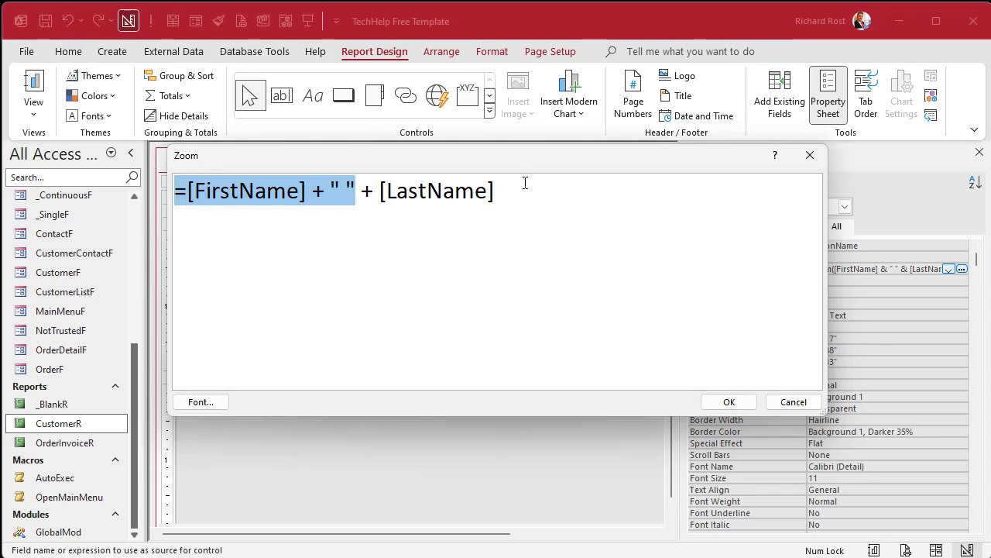
drag(524, 181, 333, 181)
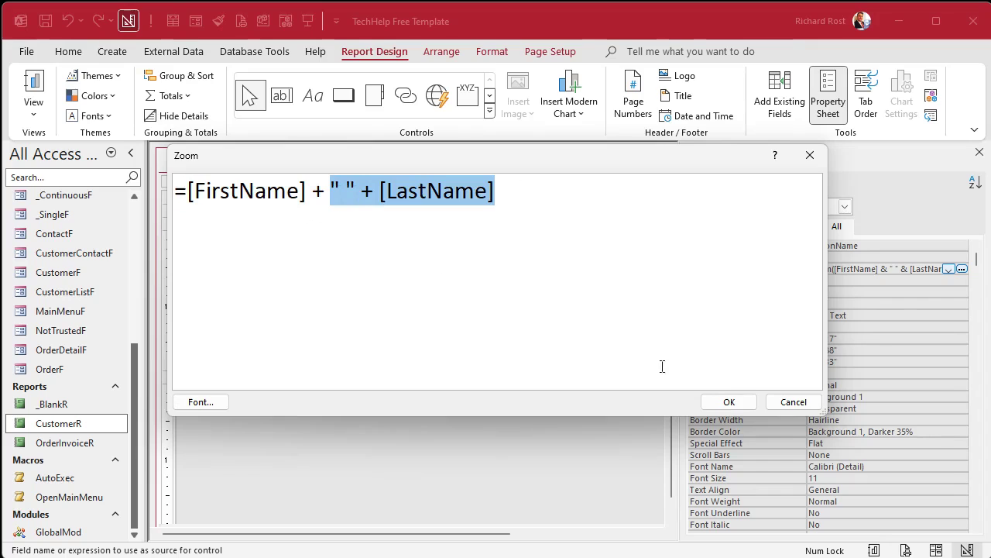
click(728, 399)
click(867, 269)
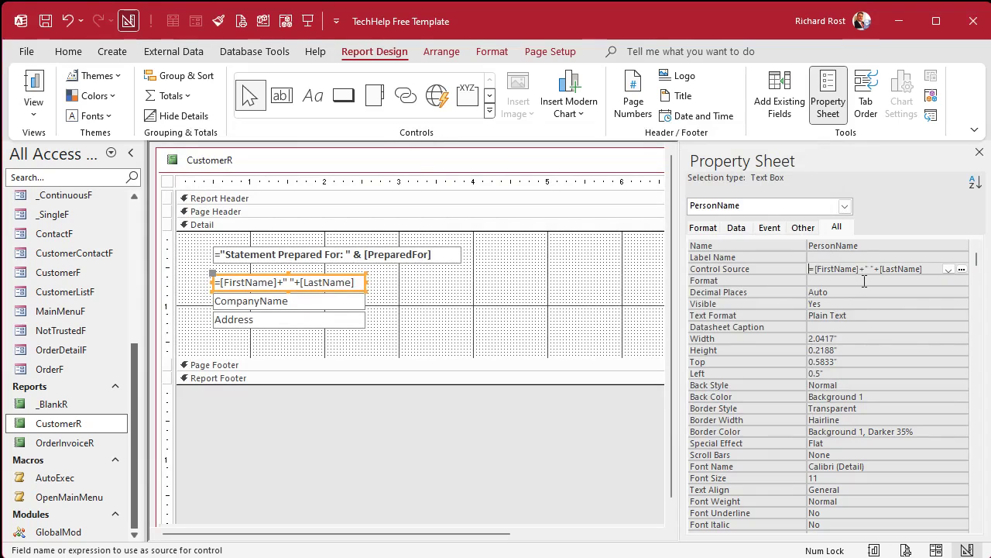
- Show the report in Print Preview to check the name lines built with the + operator
click(498, 308)
right_click(496, 307)
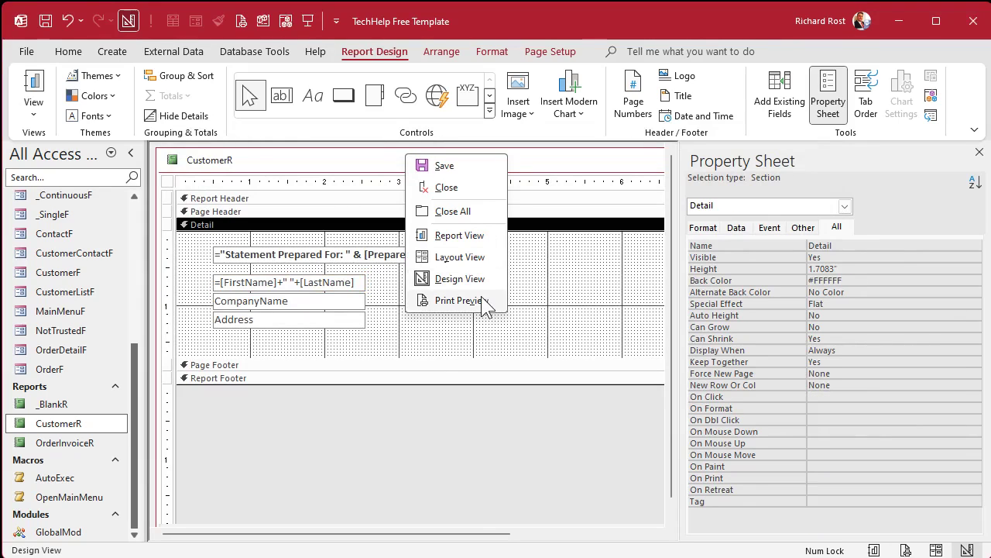
click(458, 301)
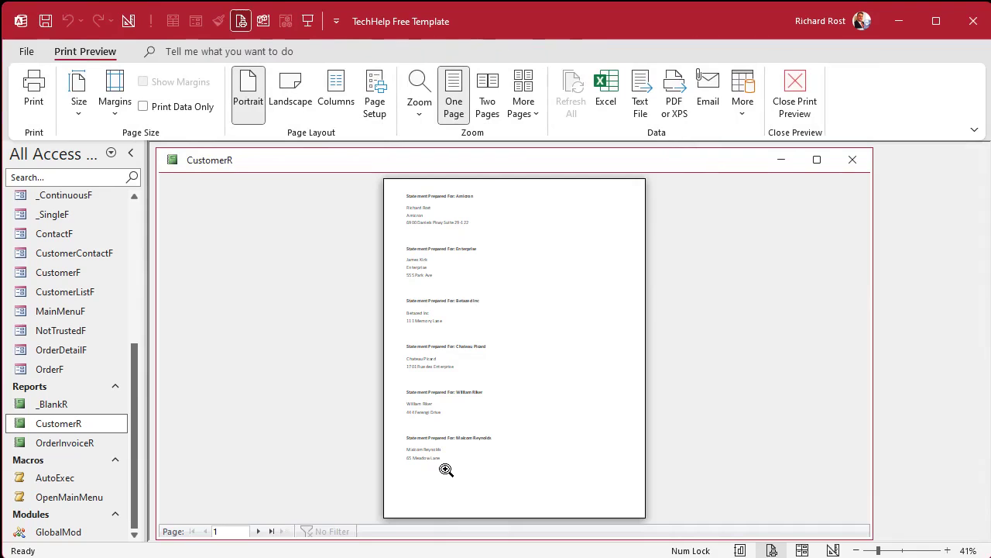
- Return to Design View and replace both + operators in PersonName's Control Source with &, making it =[FirstName] & " " & [LastName]
right_click(481, 169)
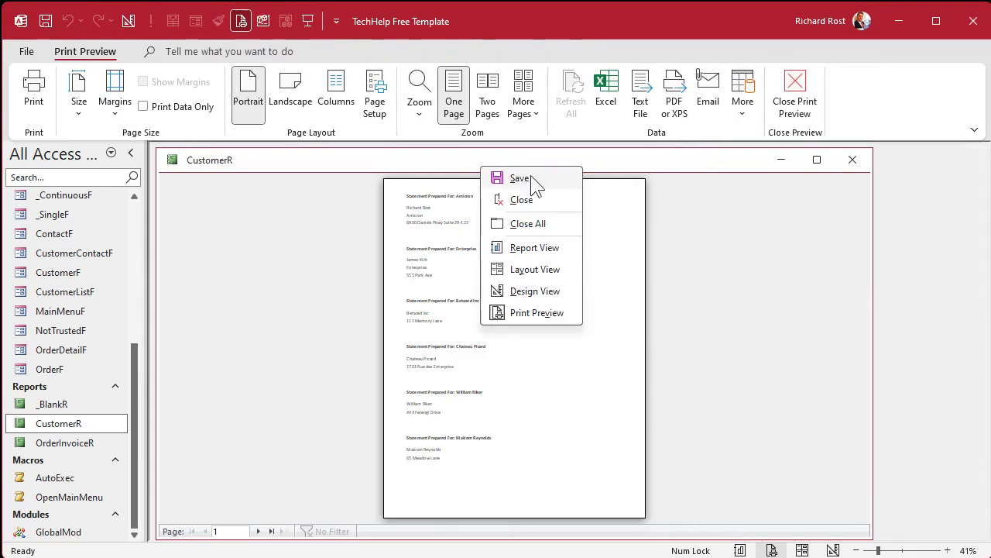
click(540, 300)
click(332, 283)
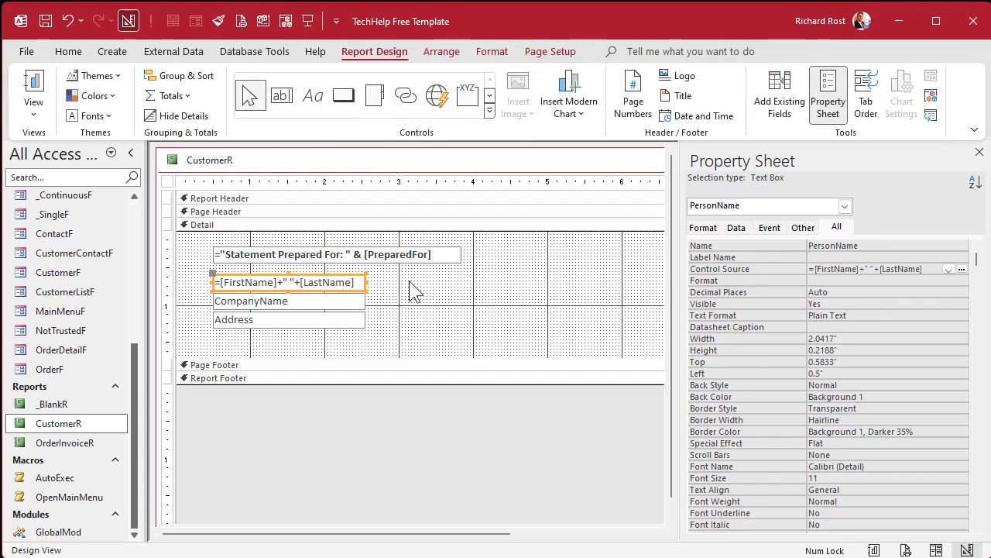
click(850, 269)
key(shift+F2)
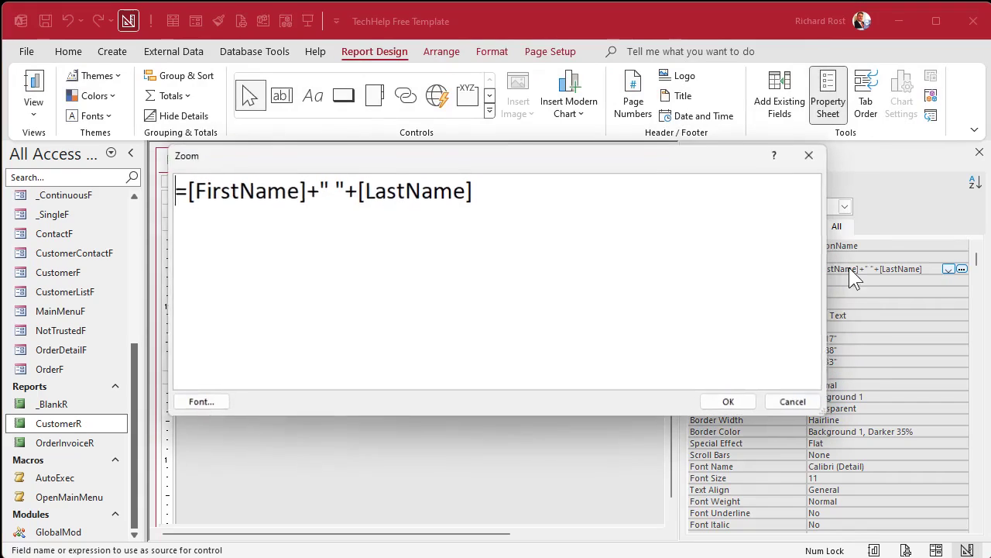
drag(319, 192, 308, 191)
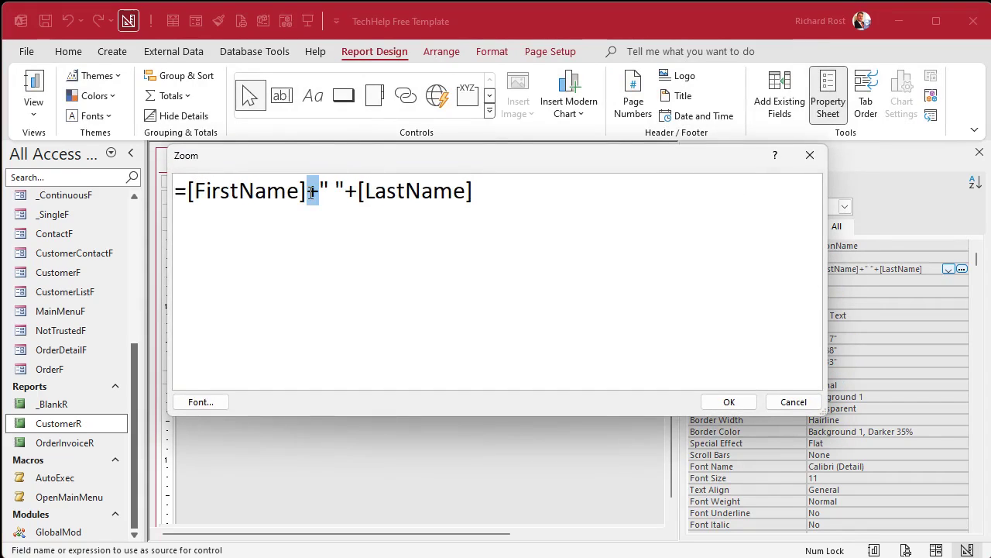
text(&)
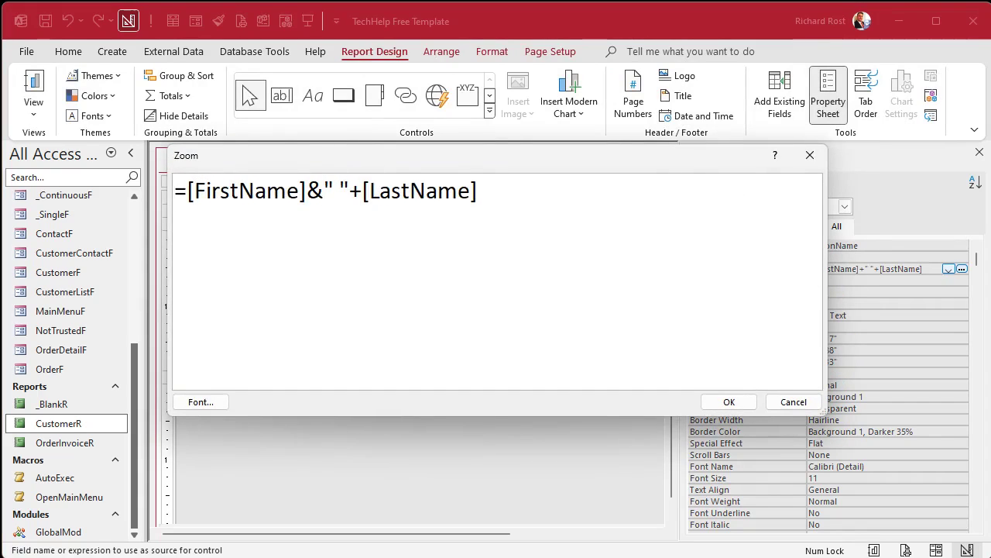
key(BackSpace)
text(&)
- Wrap PersonName's Control Source expression in the Trim function, making it =Trim([FirstName] & " " & [LastName])
key(Right)
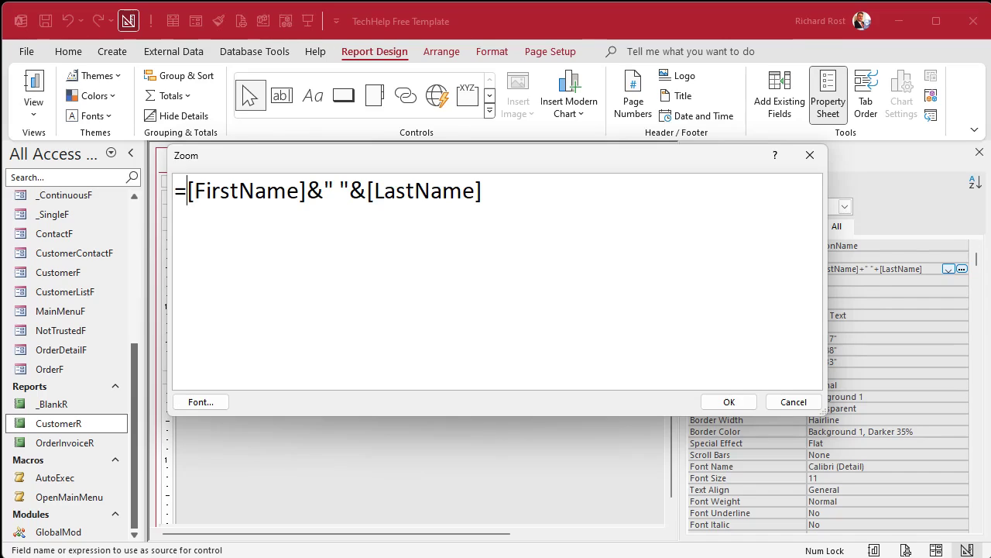
text(Trim()
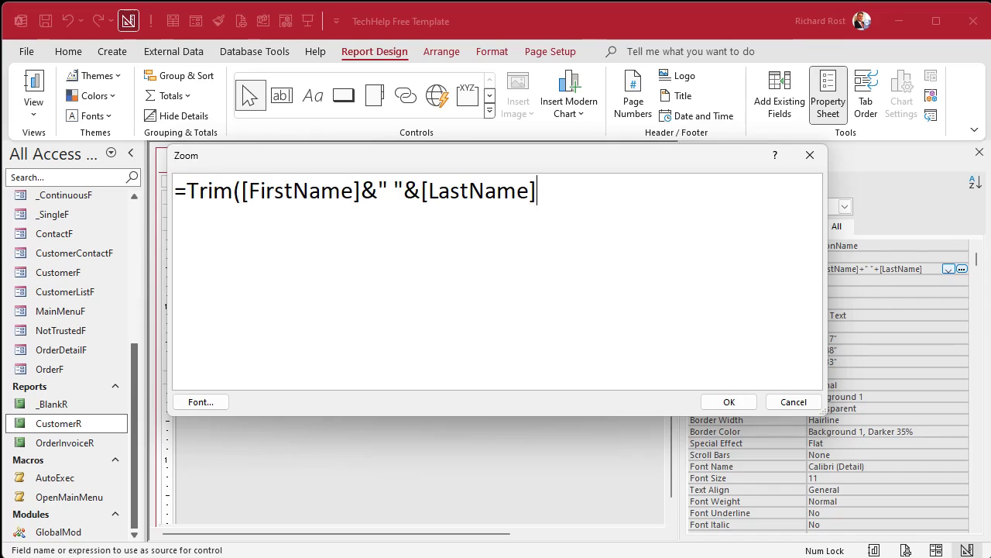
text())
click(740, 403)
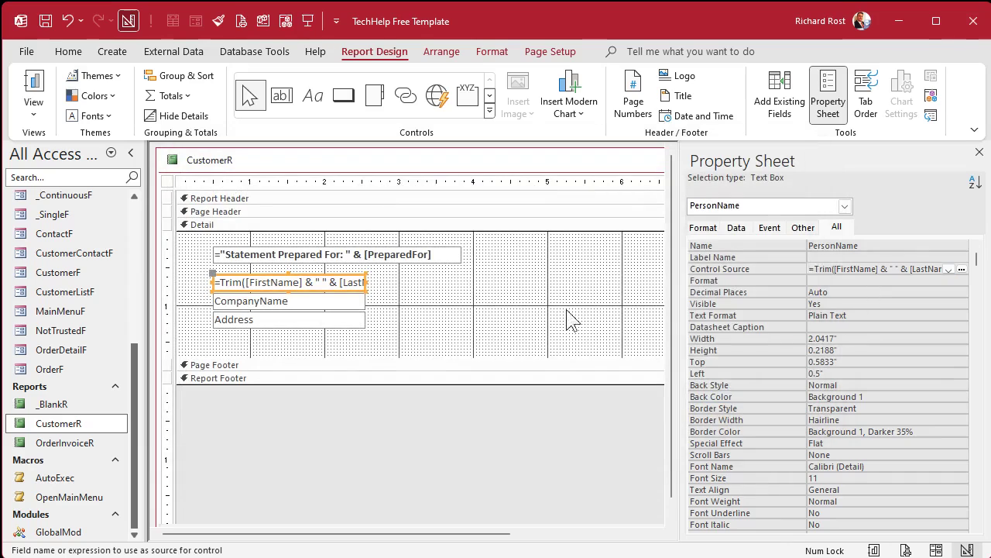
- Show the report in Print Preview and inspect the Enterprise, Betazed Inc and Chateau Picard records up close
click(501, 312)
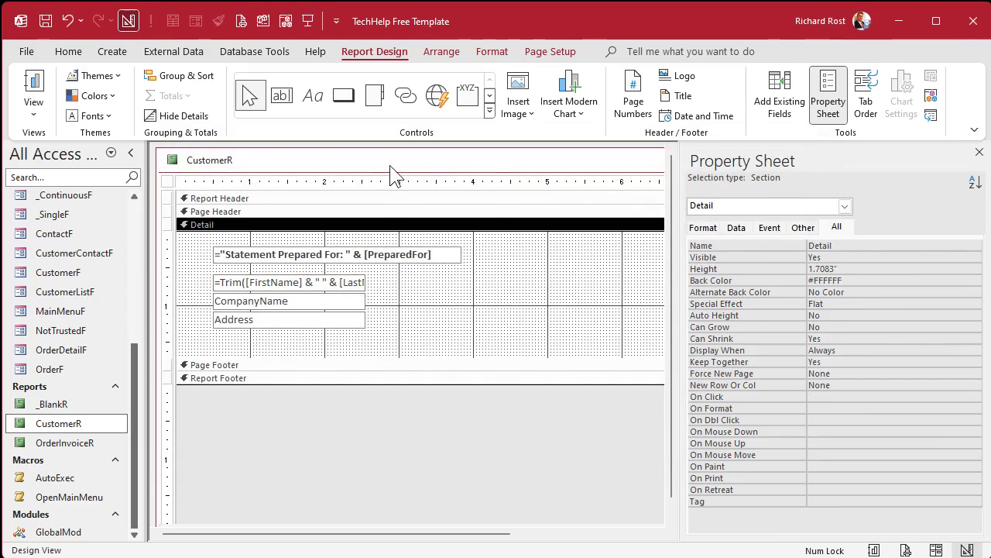
right_click(392, 164)
click(462, 314)
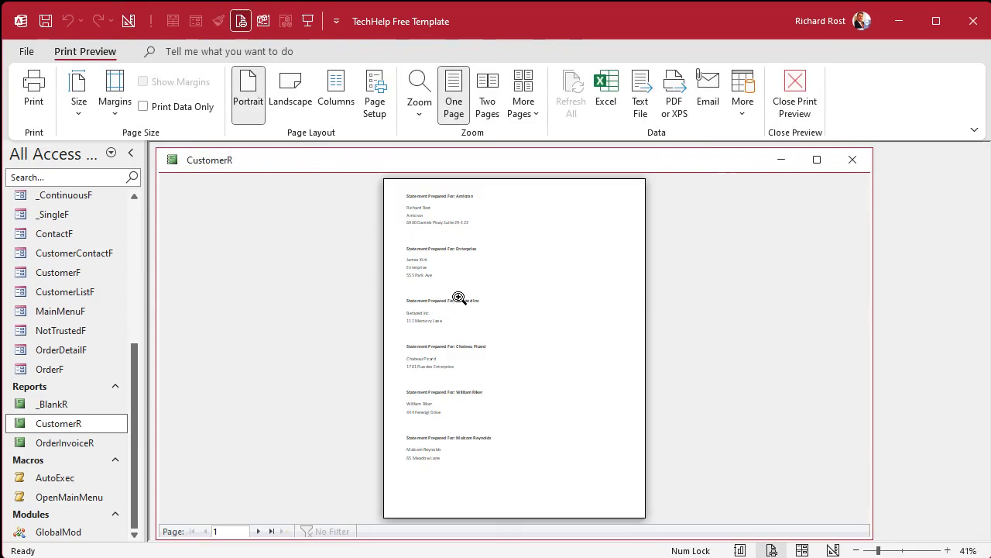
click(455, 303)
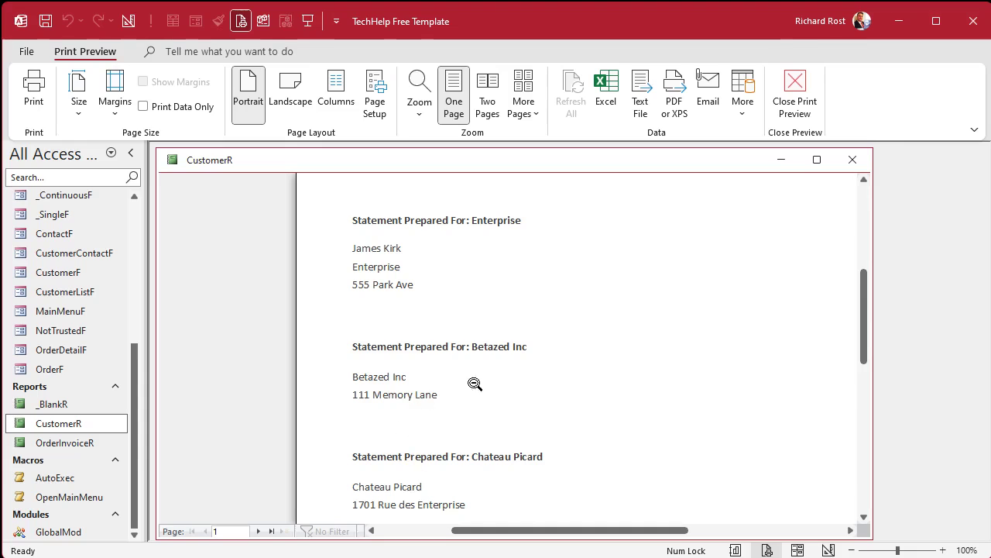
click(450, 259)
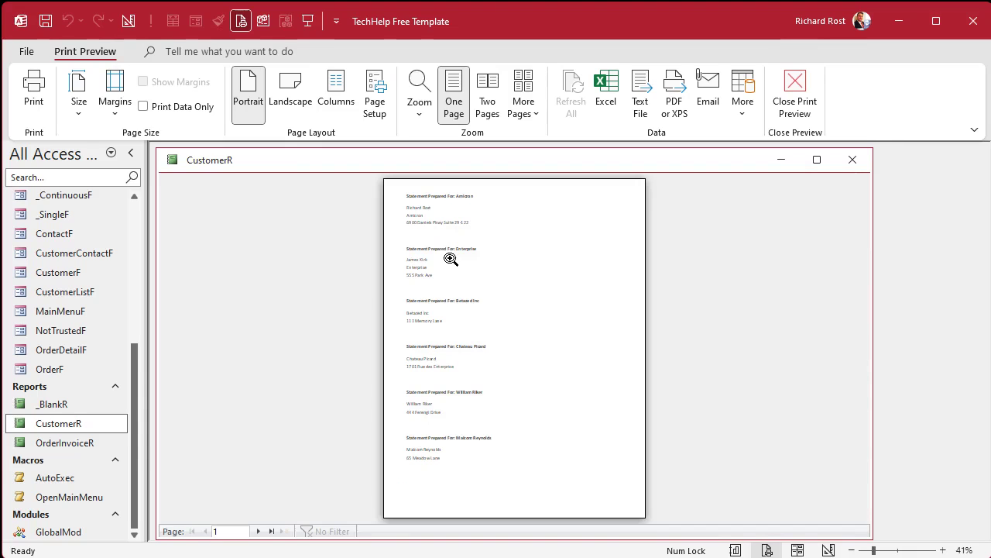
- Close the CustomerR report and open the CustomerQ query in Datasheet View
click(851, 159)
scroll(68, 222, up, 3)
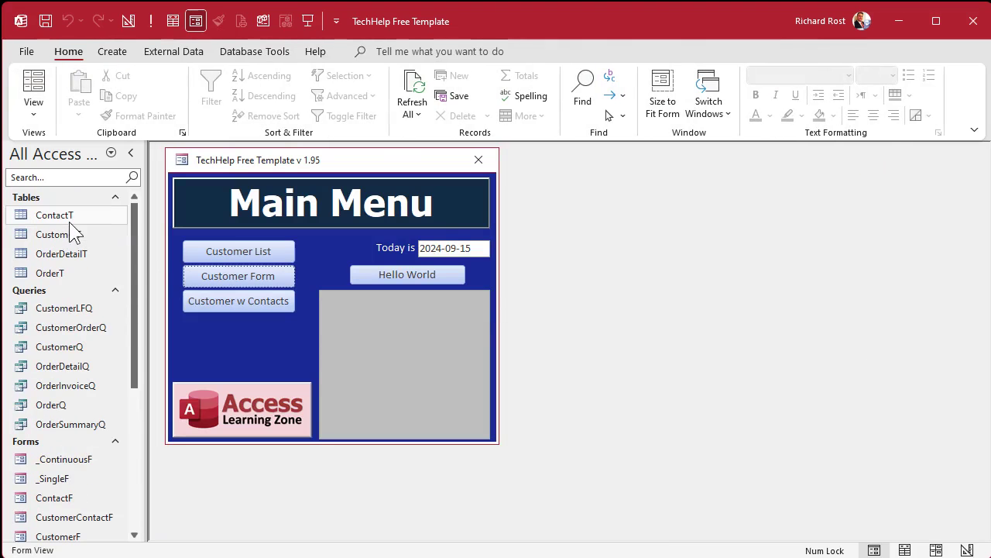
double_click(68, 346)
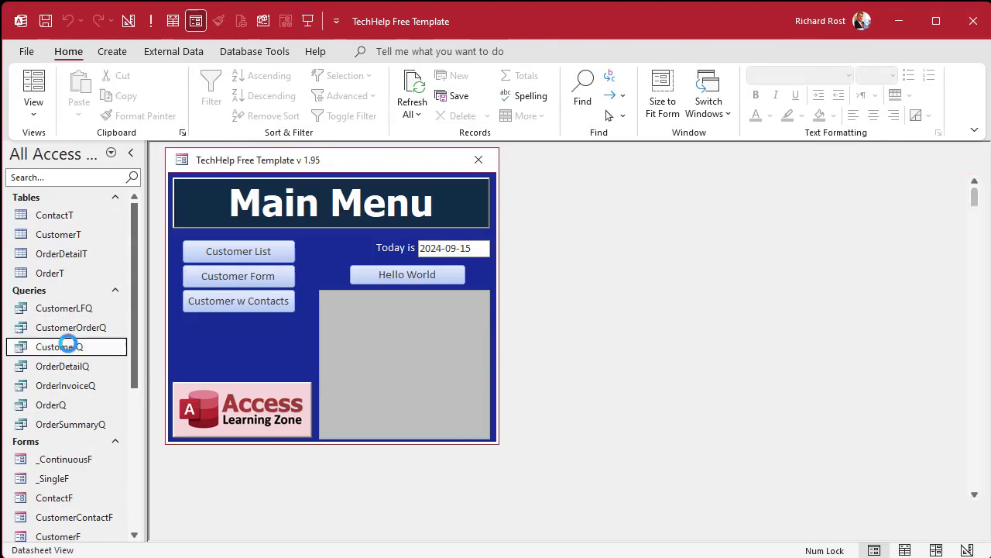